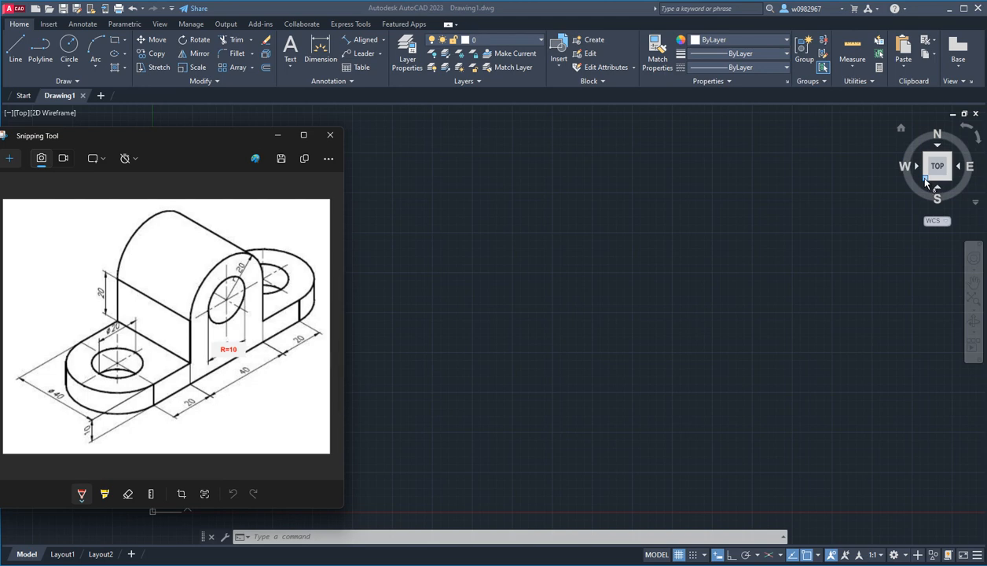
Set the model view to the SW isometric orientation
click(925, 183)
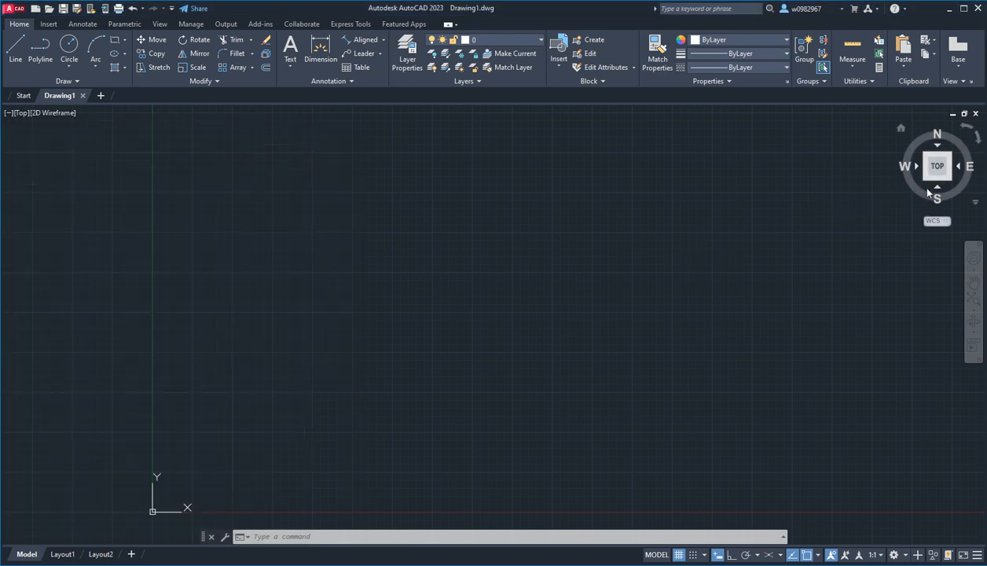
click(926, 183)
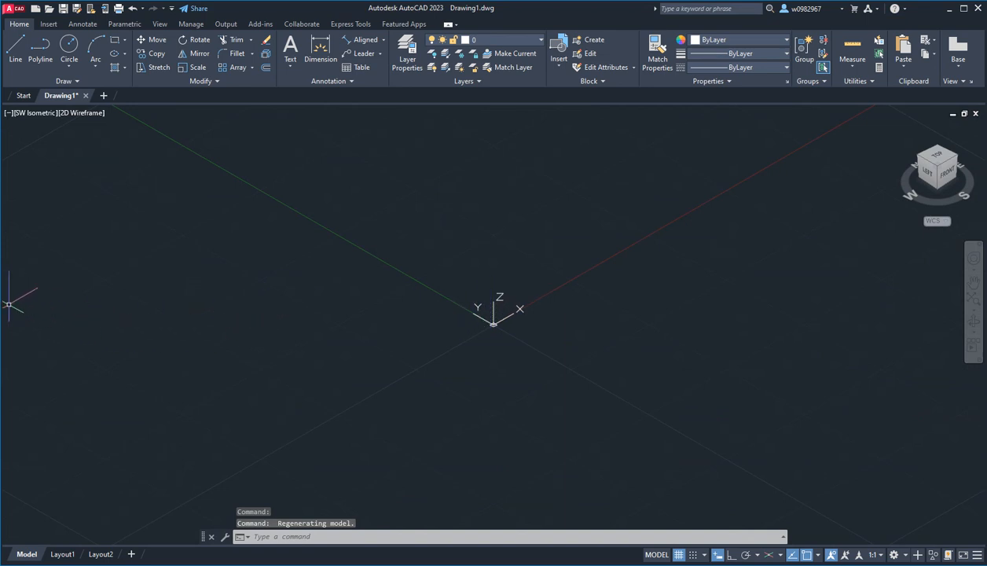
In Snipping Tool, outline the upright block's base on the reference drawing in red and circle its two 40 dimensions
click(2, 303)
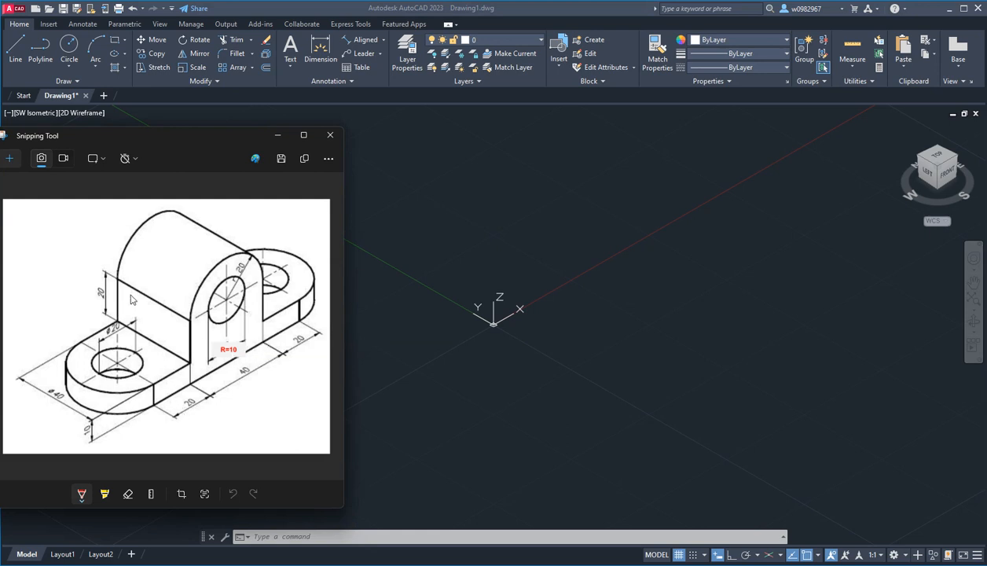
click(82, 493)
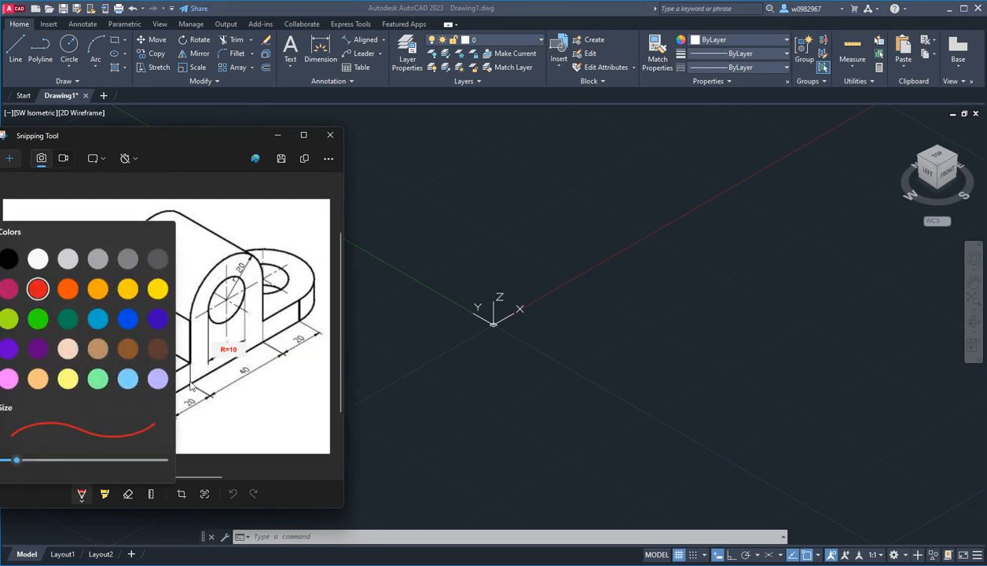
click(200, 342)
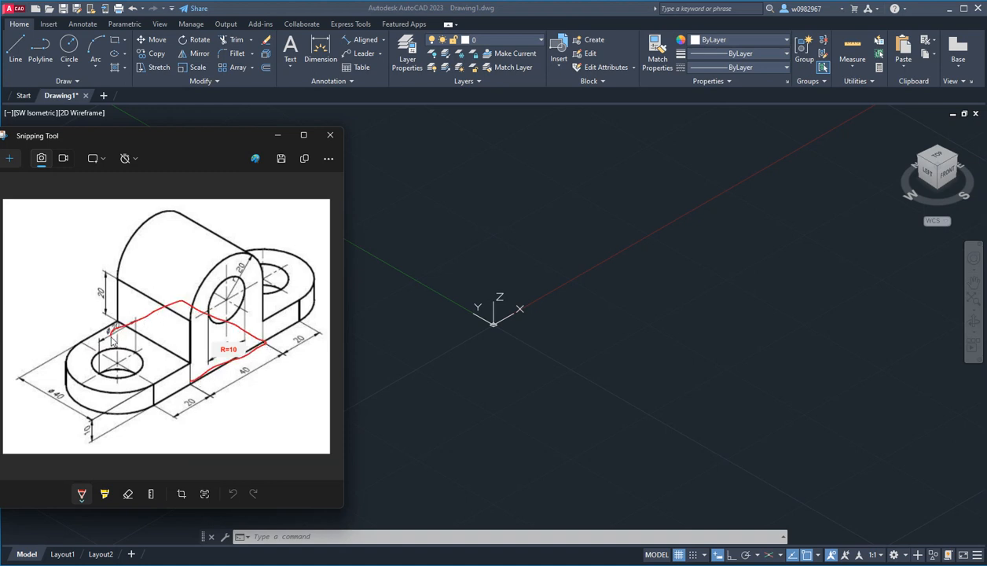
drag(112, 339, 184, 375)
drag(244, 359, 253, 384)
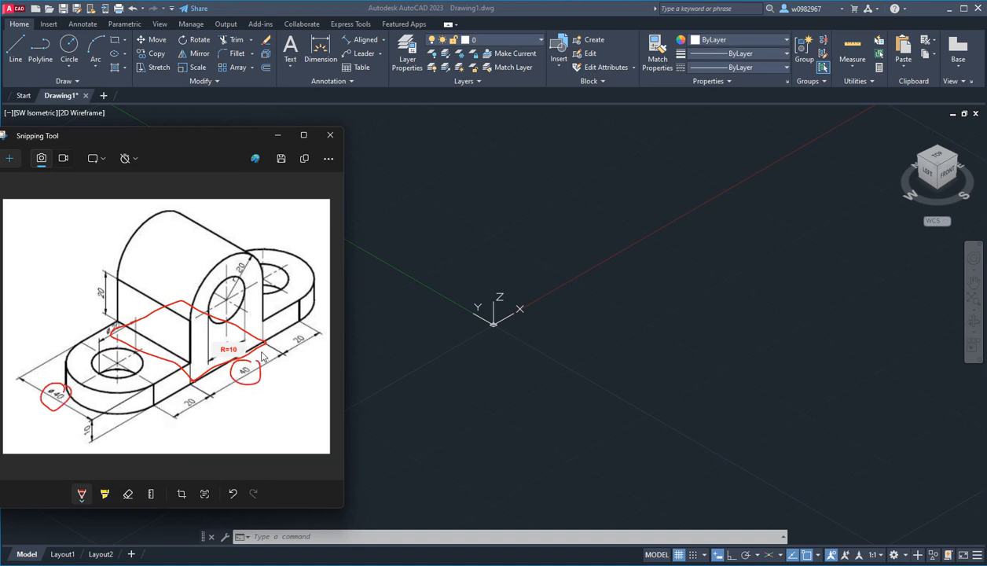
Switch to AutoCAD and draw a 40 by 40 rectangle near the origin
click(505, 259)
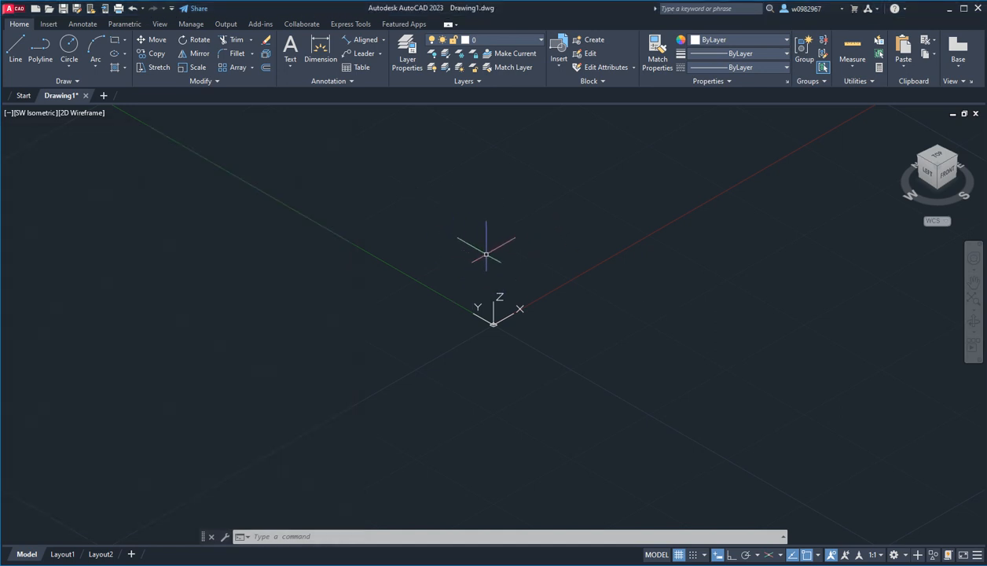
text(rec)
key(Return)
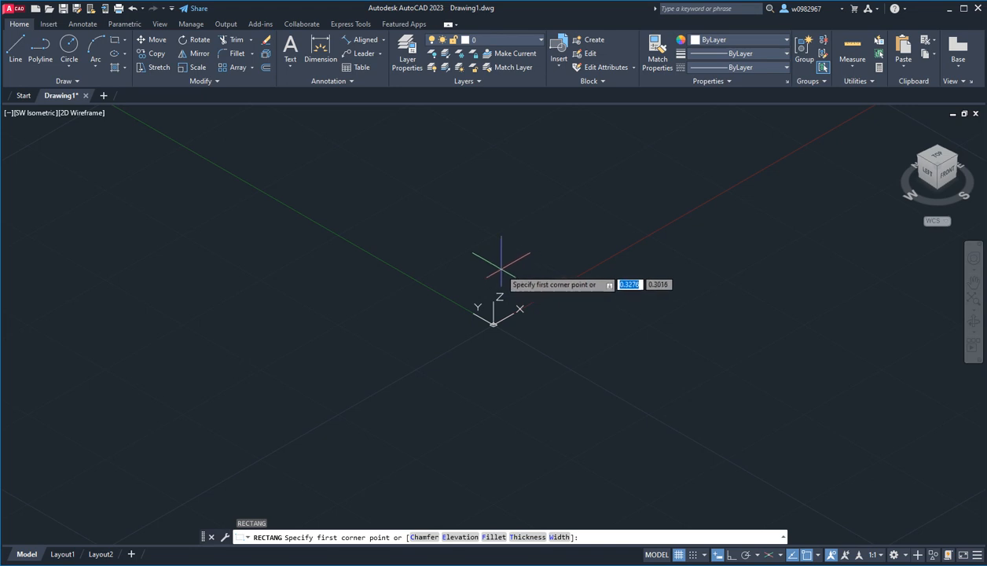
click(457, 251)
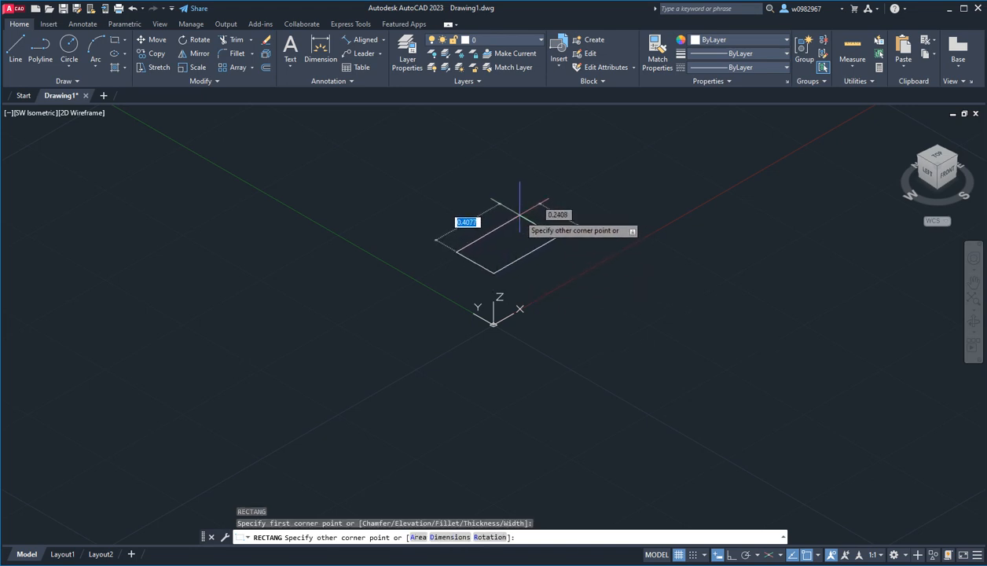
text(40)
key(Tab)
text(40)
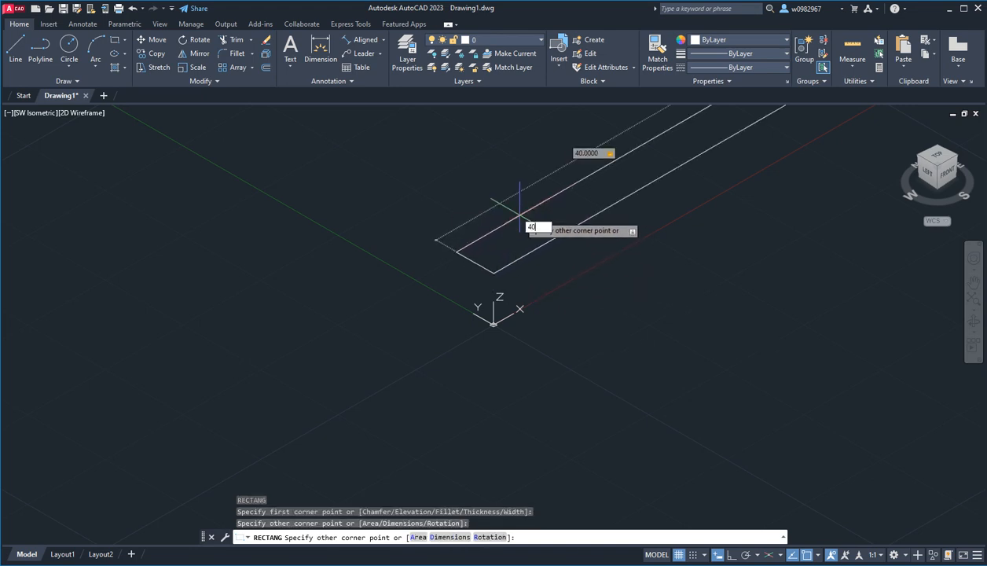
key(Return)
Move the 40 by 40 square away from the origin into open space
scroll(523, 216, down, 5)
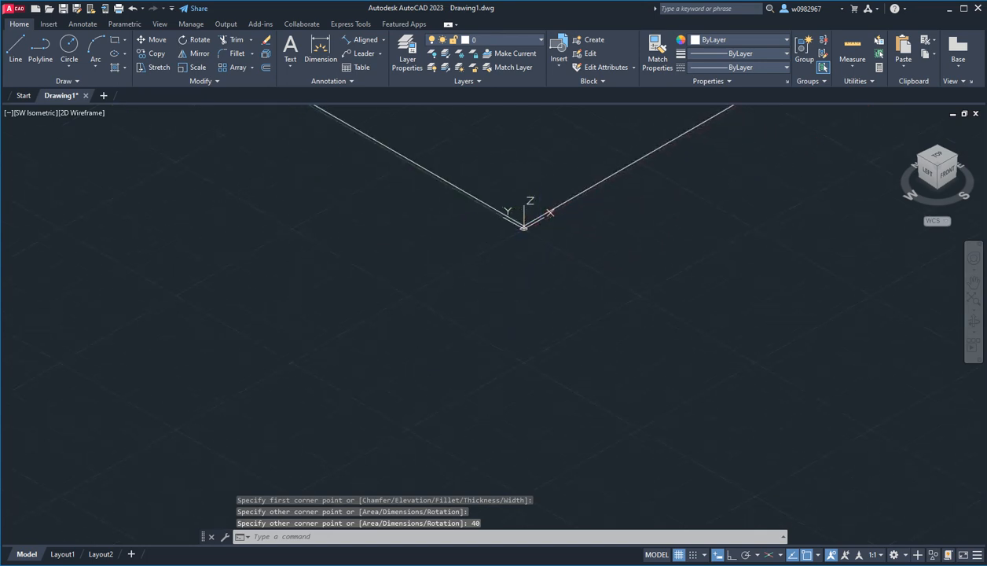
scroll(576, 332, down, 1)
middle_drag(574, 333, 447, 364)
scroll(495, 358, down, 1)
scroll(441, 353, up, 1)
text(m)
key(Return)
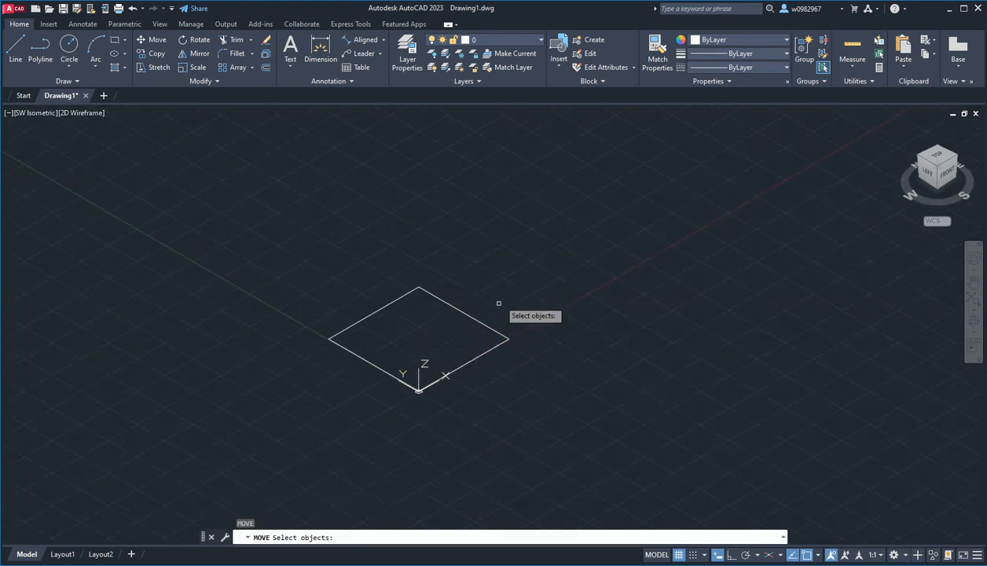
click(496, 279)
click(439, 337)
key(Return)
click(431, 342)
click(446, 209)
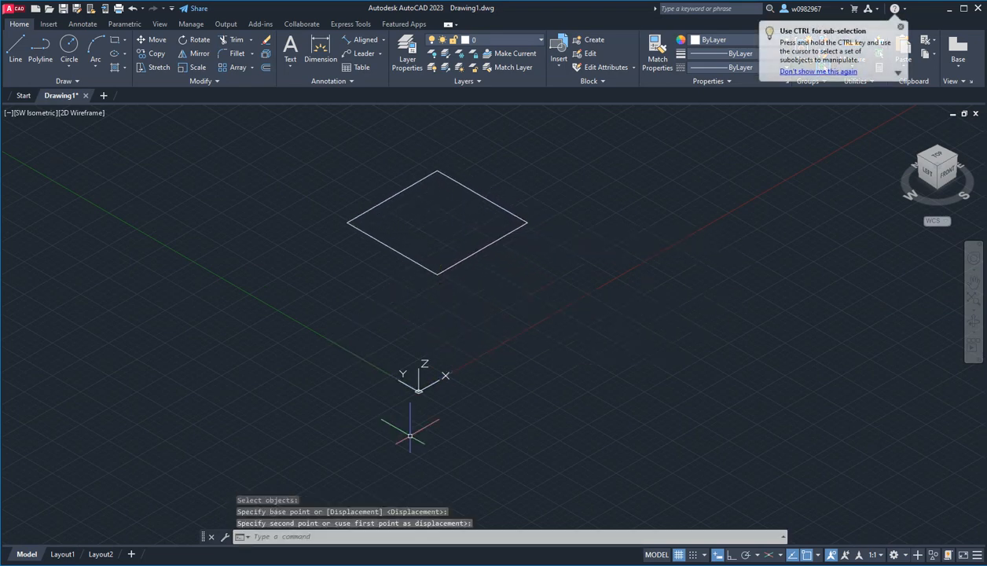
Check the height dimensions in the reference drawing and extrude the square upward by 50 into a solid block
middle_drag(448, 335, 407, 458)
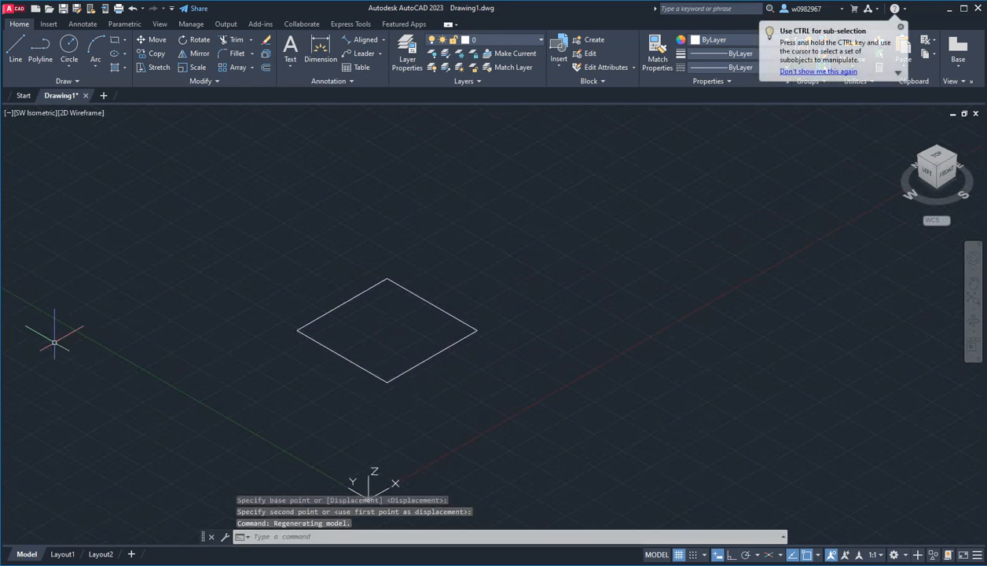
key(alt+Tab)
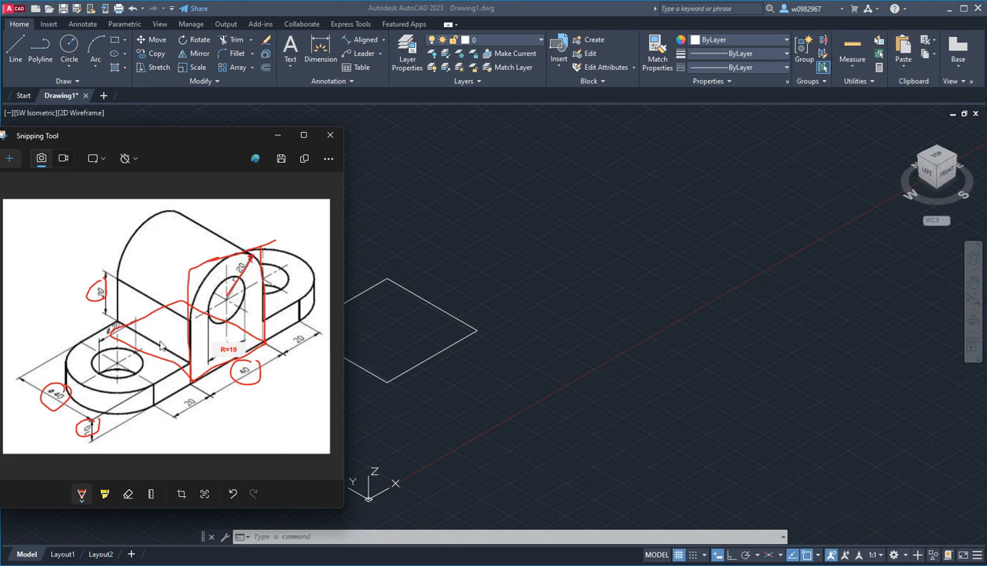
click(412, 241)
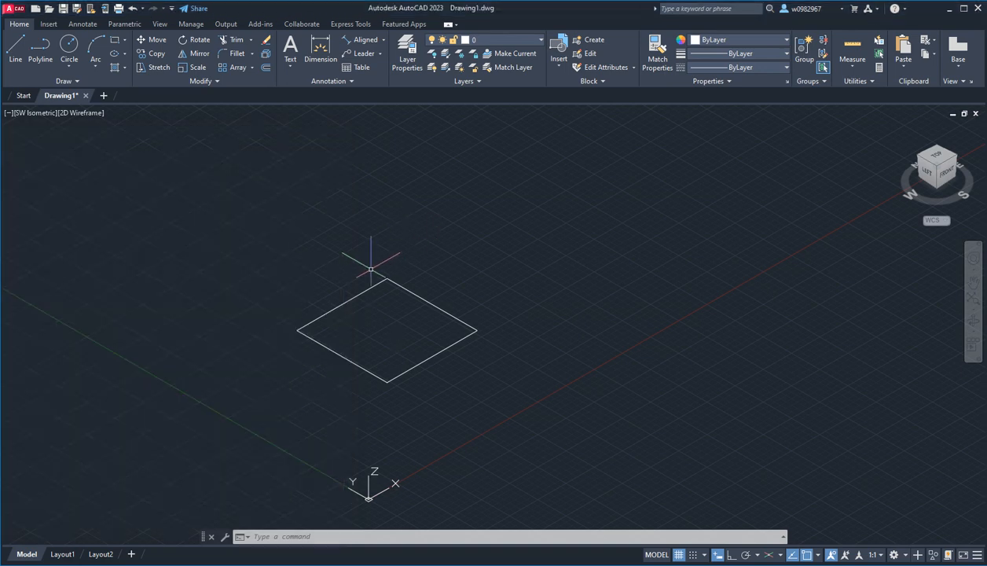
text(extr)
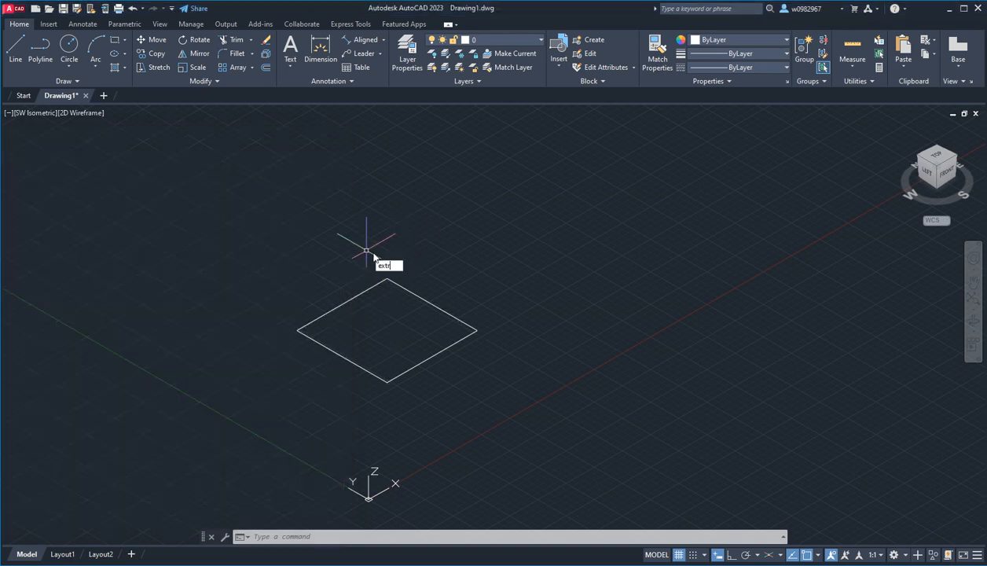
text(ude)
key(Return)
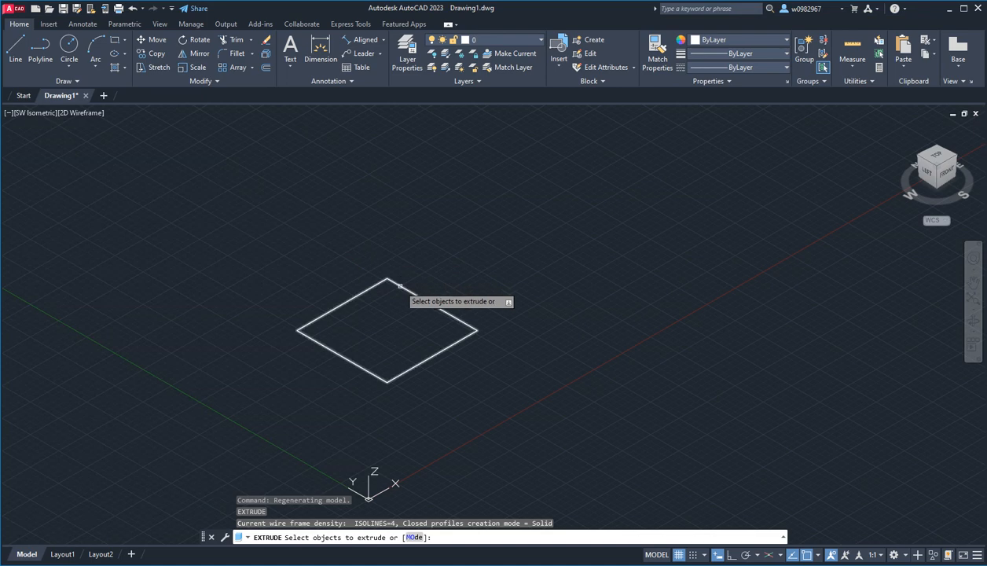
click(400, 286)
key(Return)
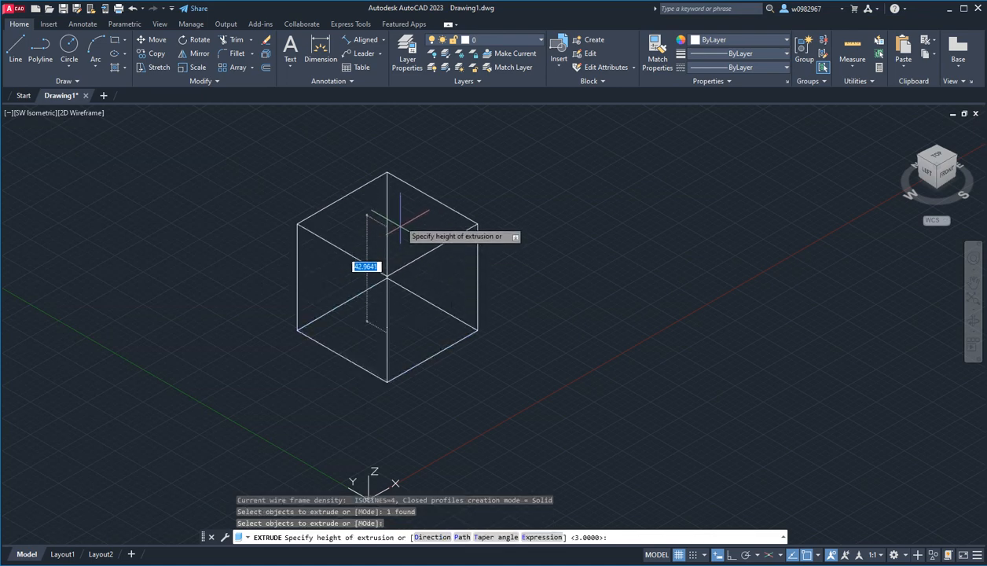
text(50)
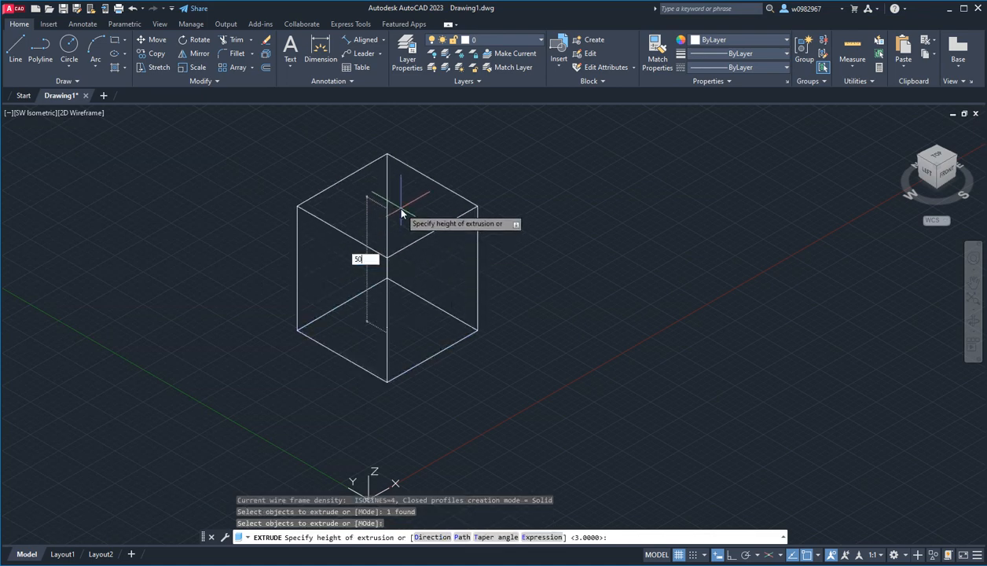
key(Return)
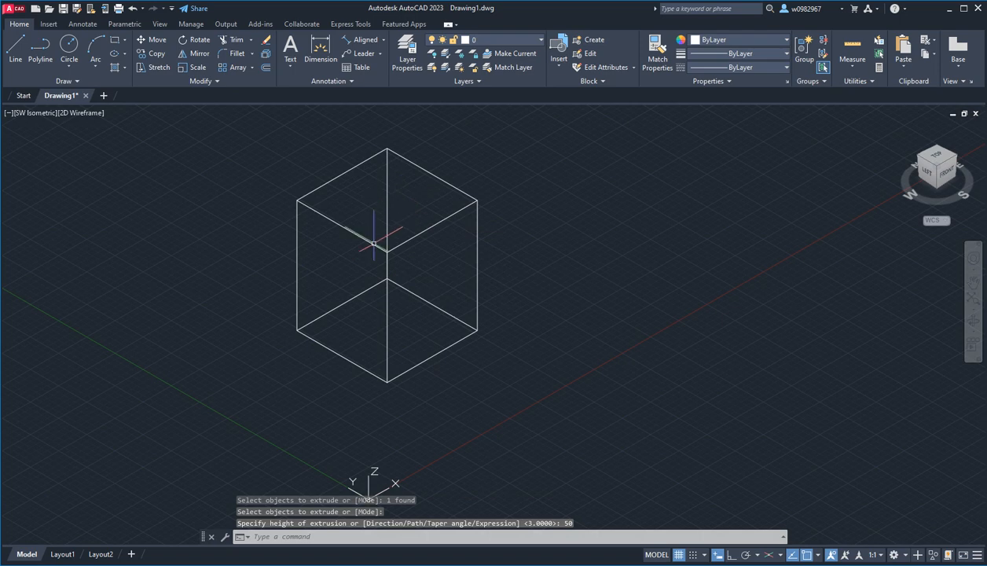
Change the visual style to Shaded with edges and leave the block unselected
click(82, 115)
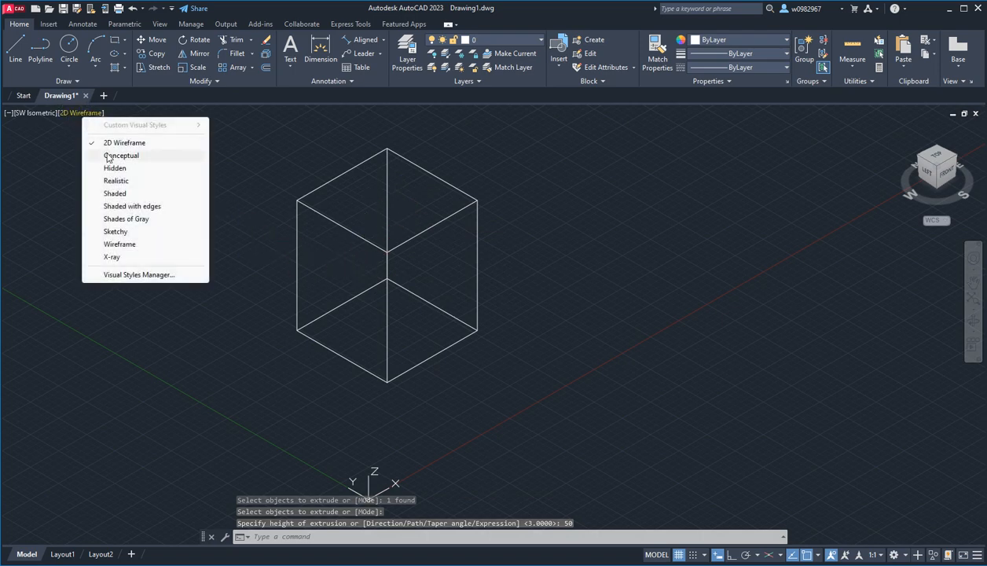
click(132, 206)
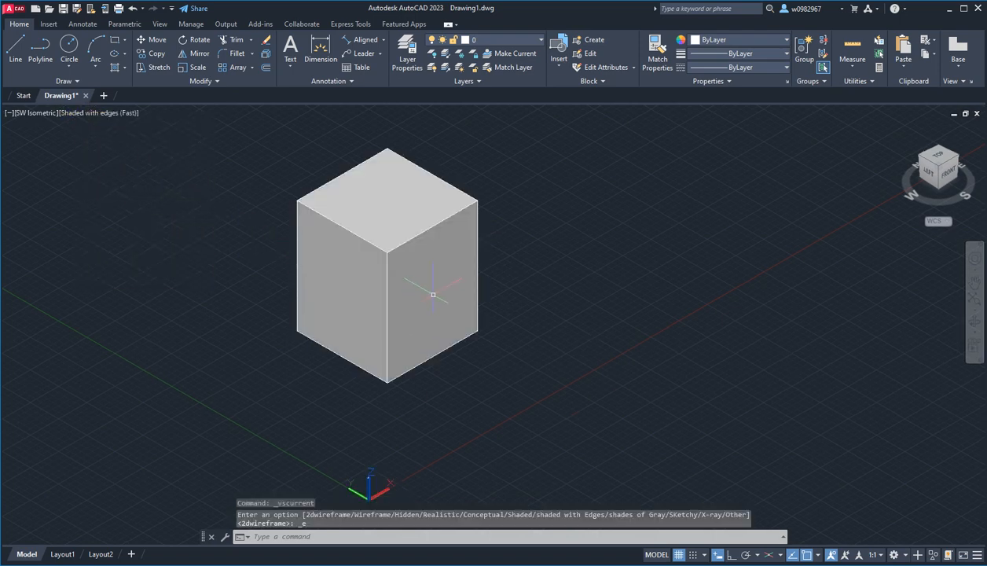
click(421, 289)
key(Escape)
Switch to Snipping Tool and undo all the red pen marks on the reference drawing
key(alt+Tab)
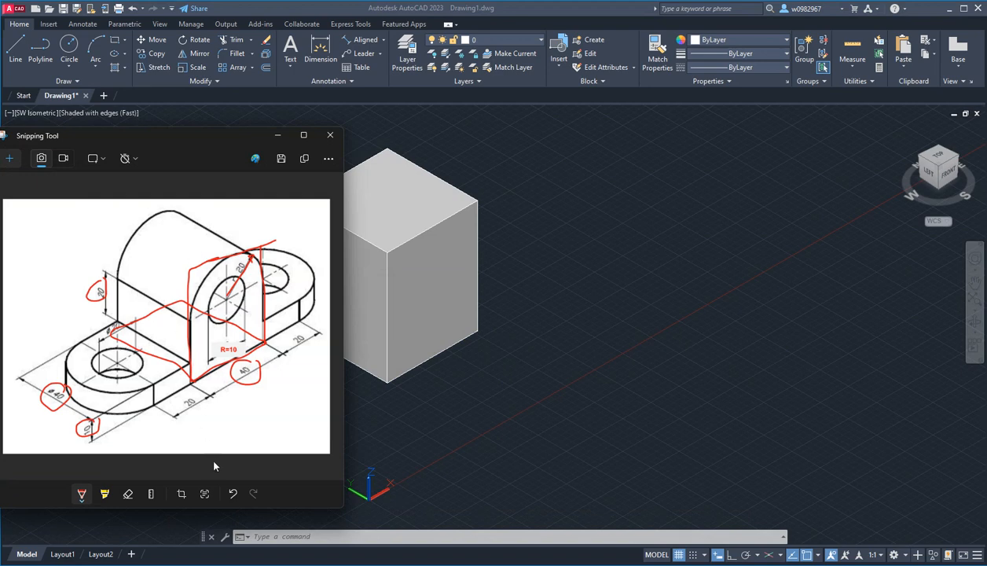
click(233, 493)
click(233, 493)
click(232, 494)
click(232, 493)
click(233, 494)
click(233, 493)
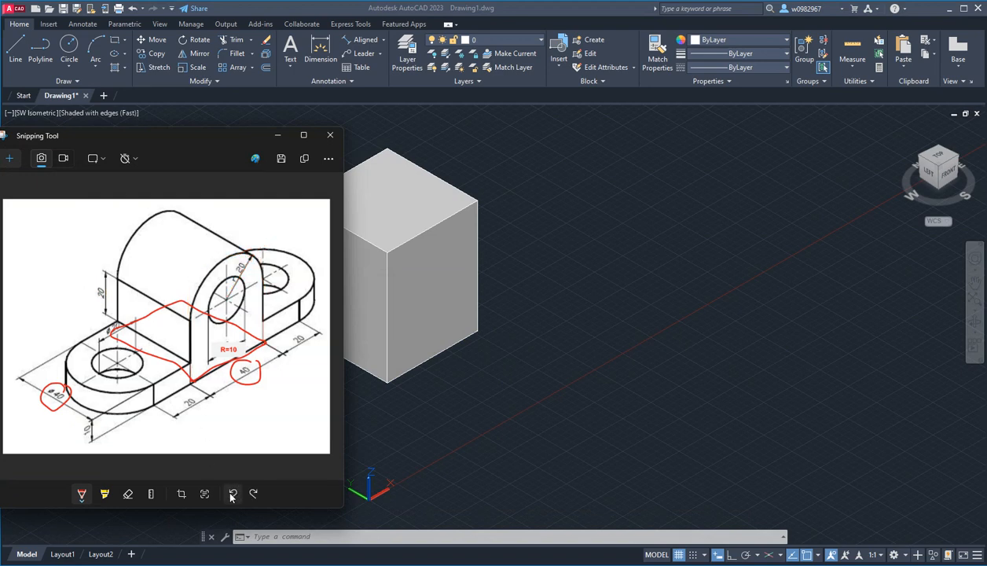
click(231, 494)
click(232, 494)
click(232, 493)
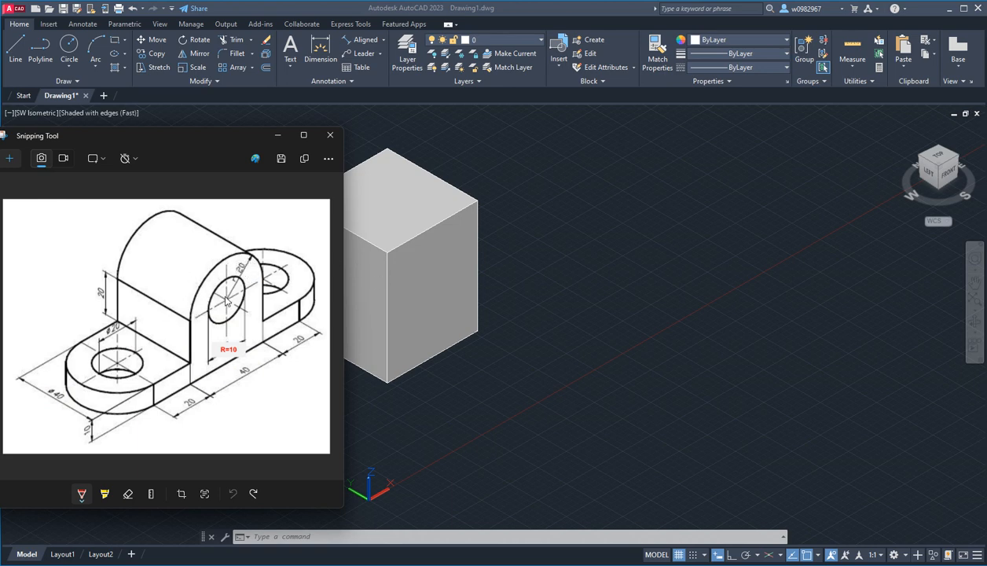
Switch to AutoCAD and, with Ortho on, draw a 20-long vertical line down the block's front face from its top edge's midpoint
click(514, 267)
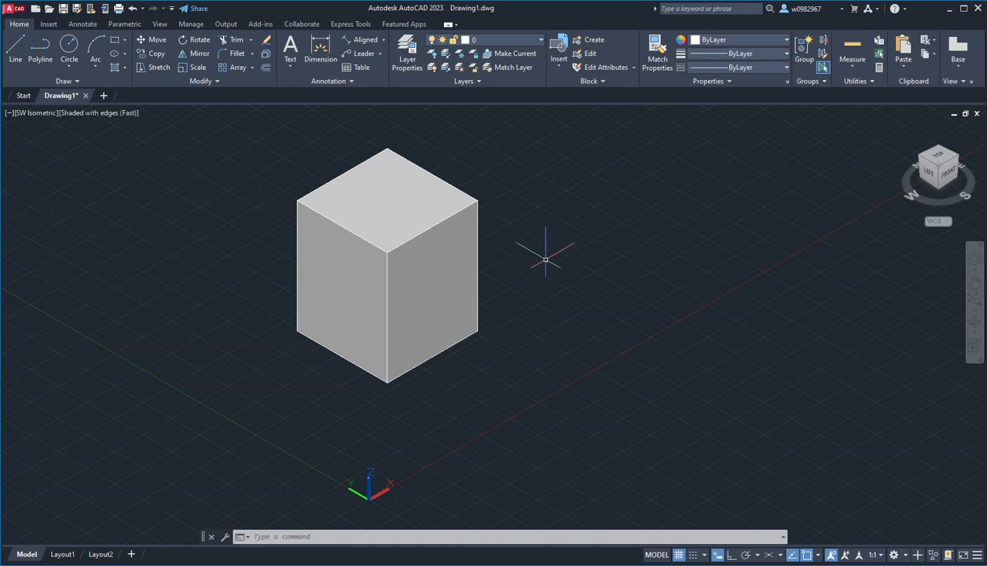
text(l)
key(Return)
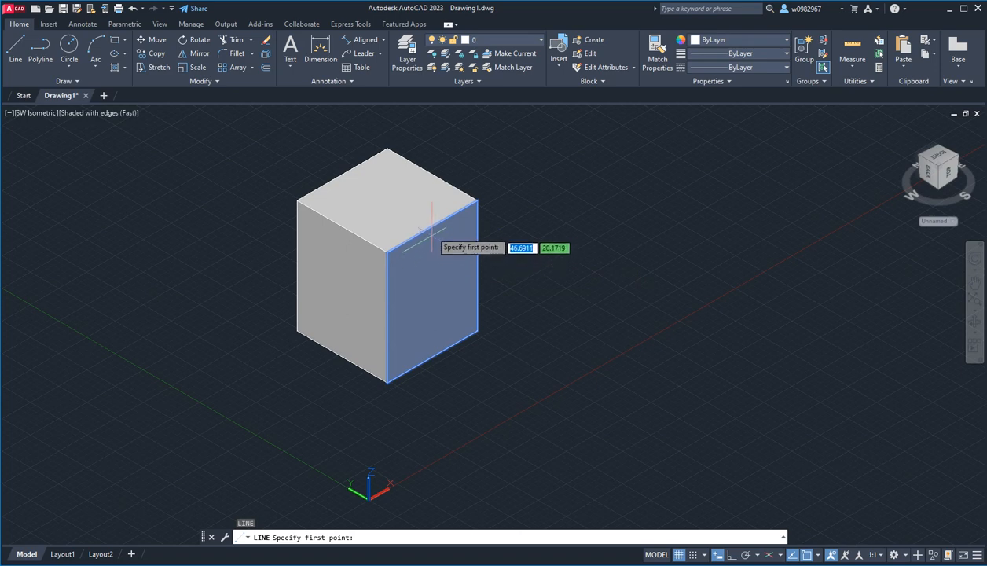
text(mid)
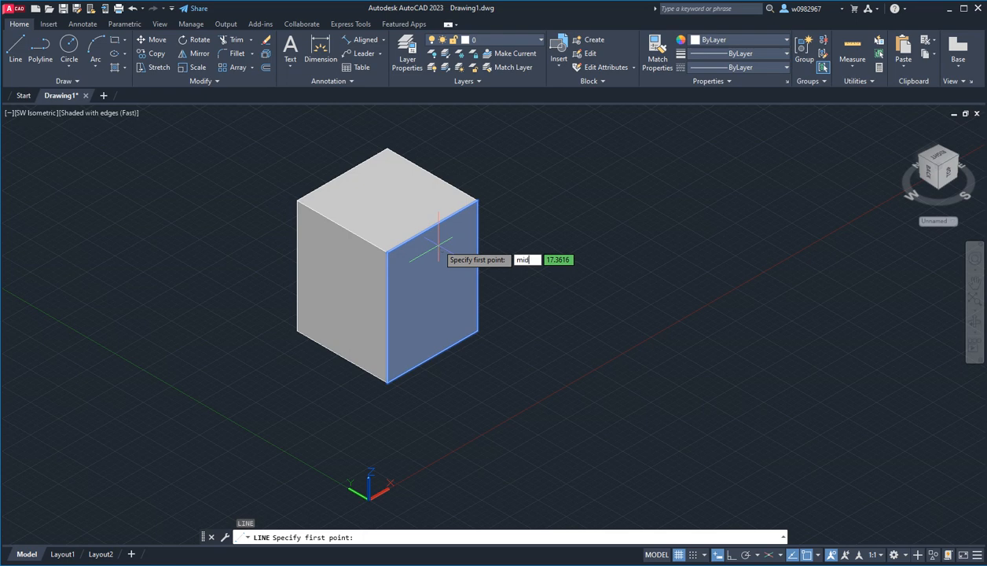
key(Return)
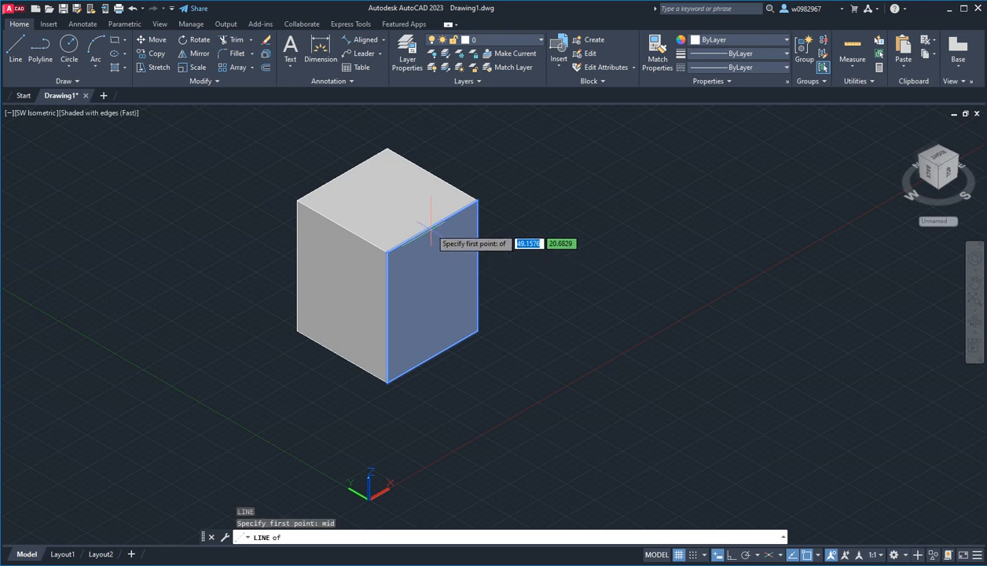
click(432, 226)
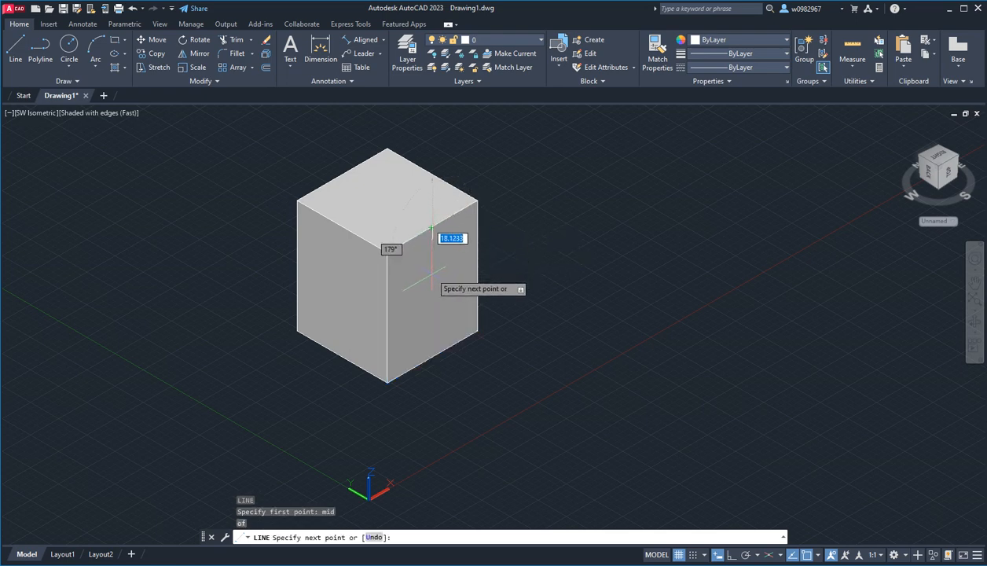
click(730, 555)
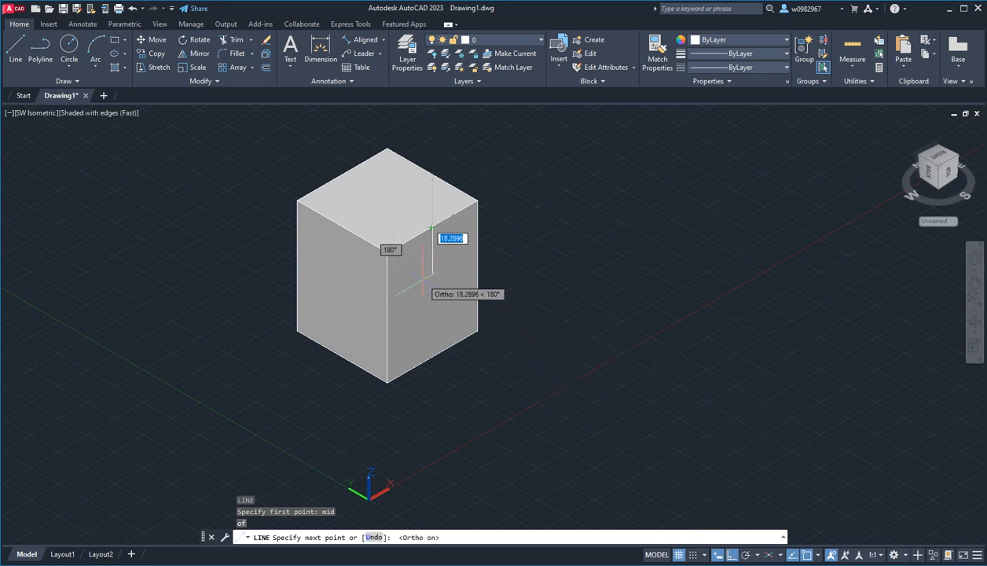
text(20)
key(Return)
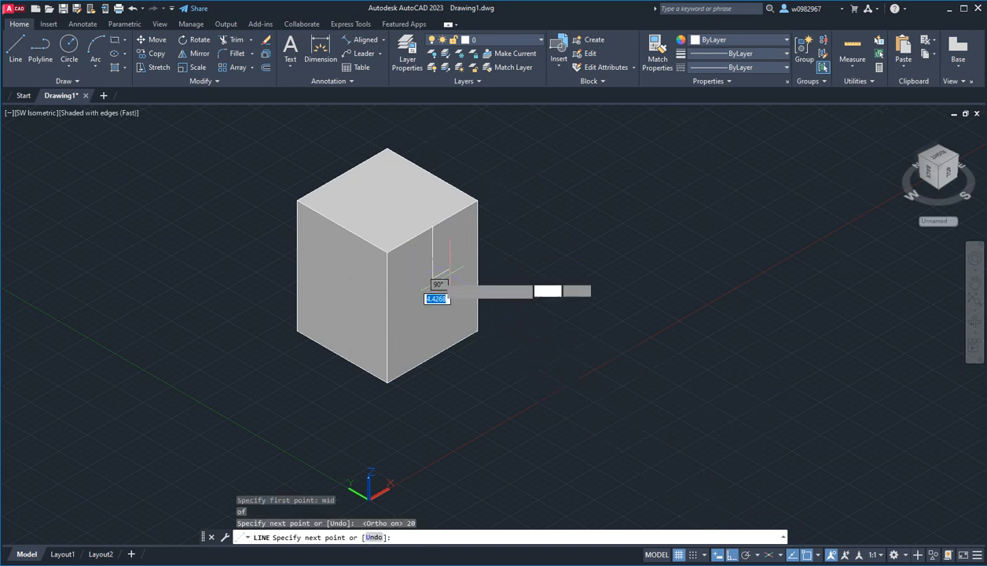
key(Escape)
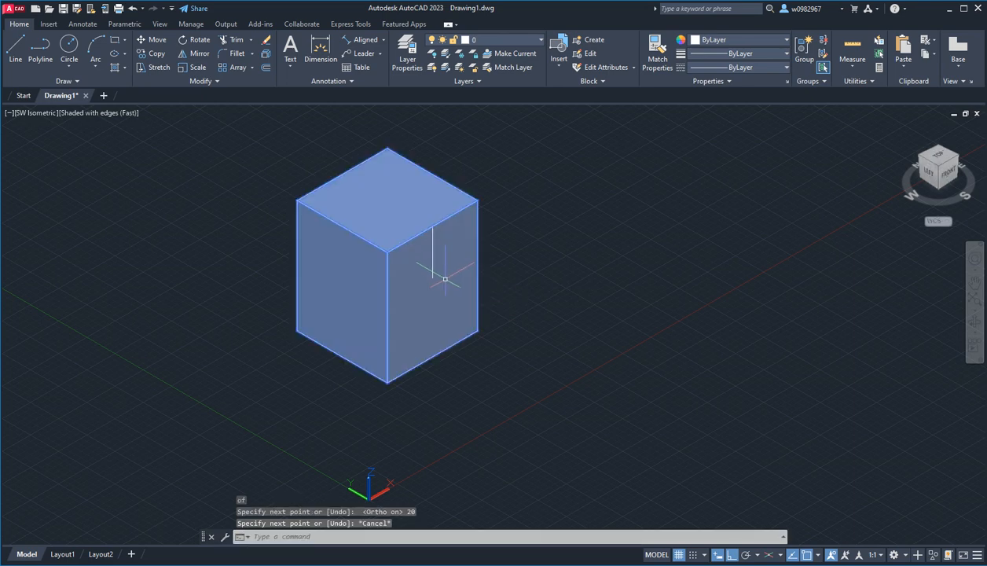
Draw a circle on the block's front face, centred on the vertical line's lower end and reaching the top edge's midpoint
text(c)
key(Return)
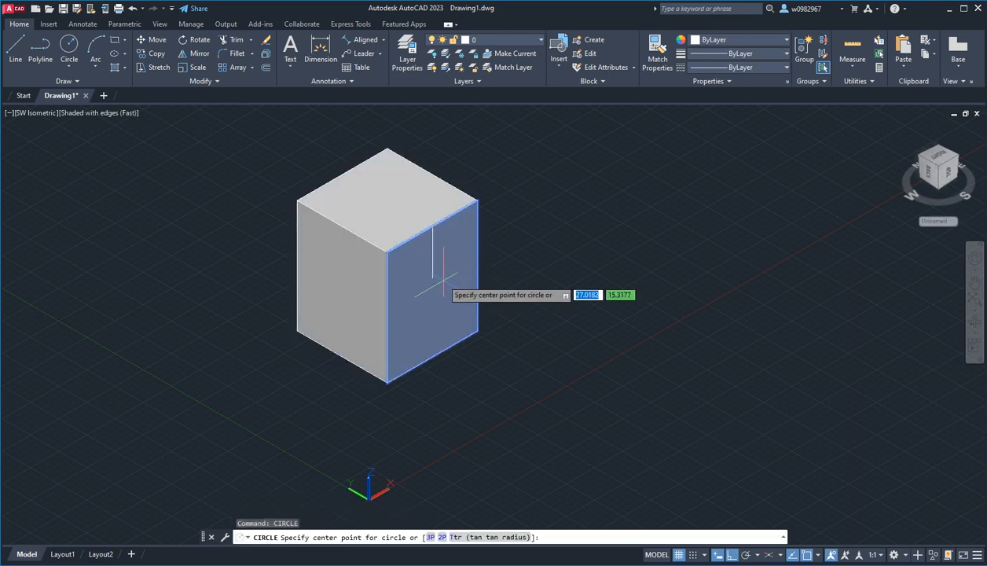
click(433, 281)
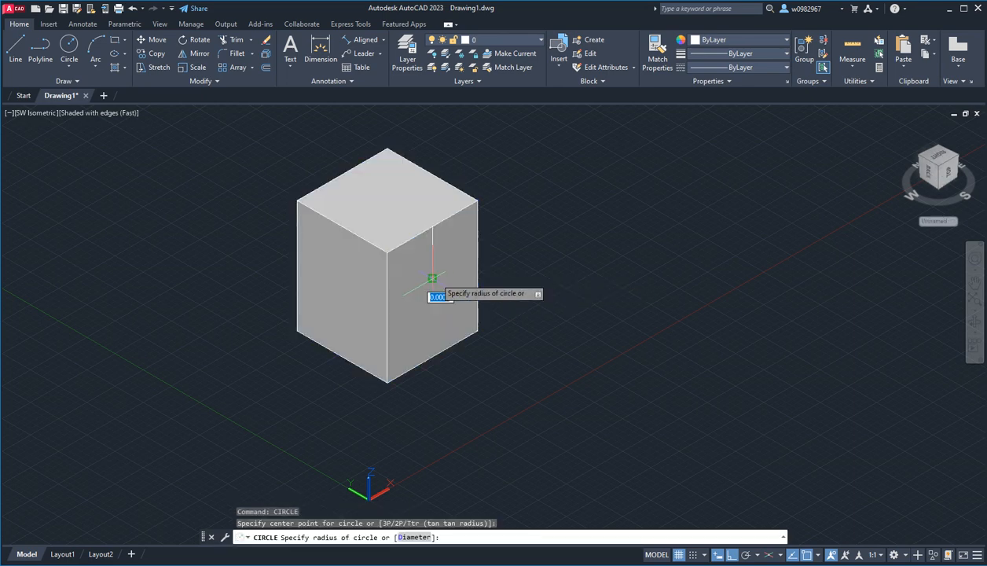
click(433, 228)
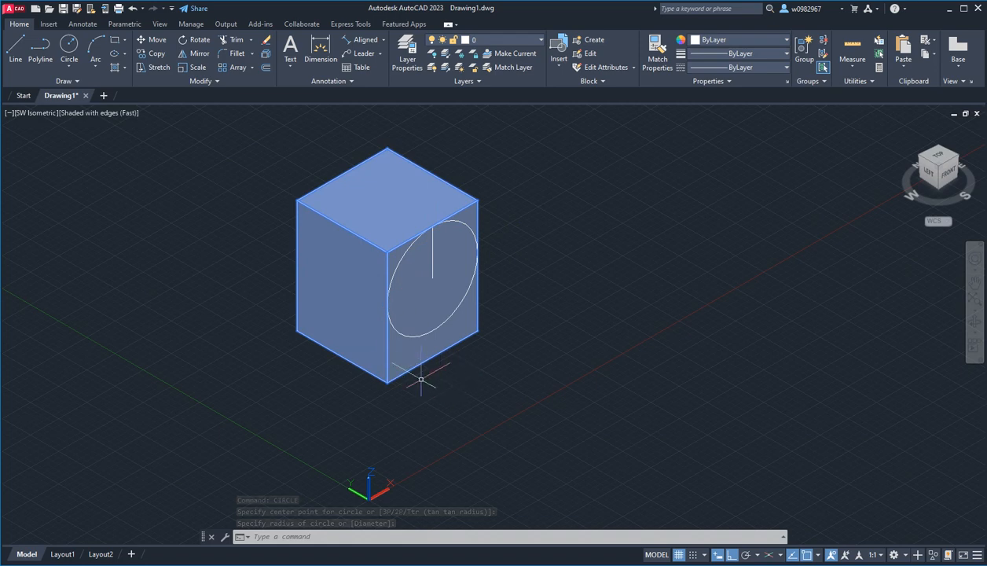
Use Presspull to cut away both upper corner areas outside the circle through the block's full depth, leaving a rounded top
text(Press)
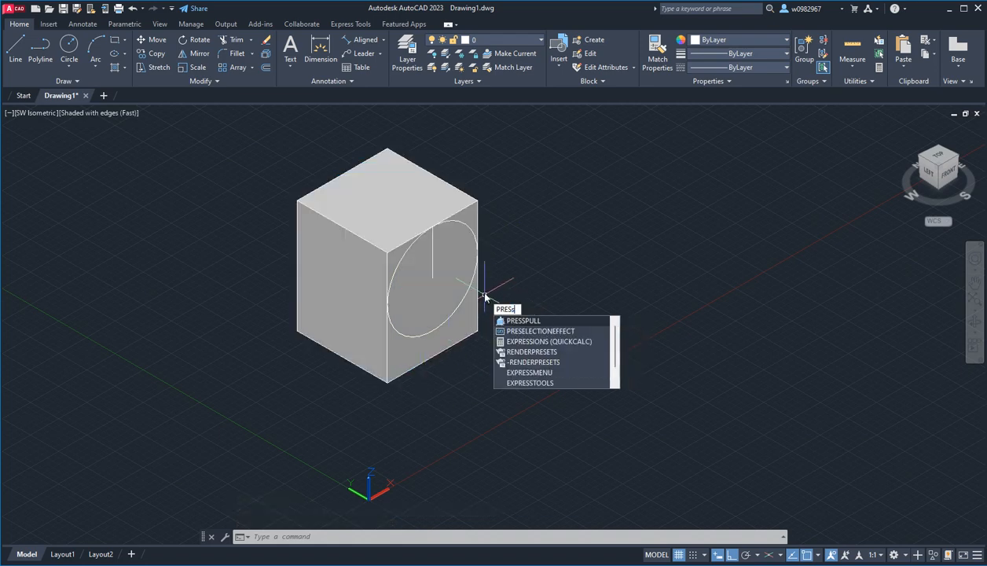
key(Return)
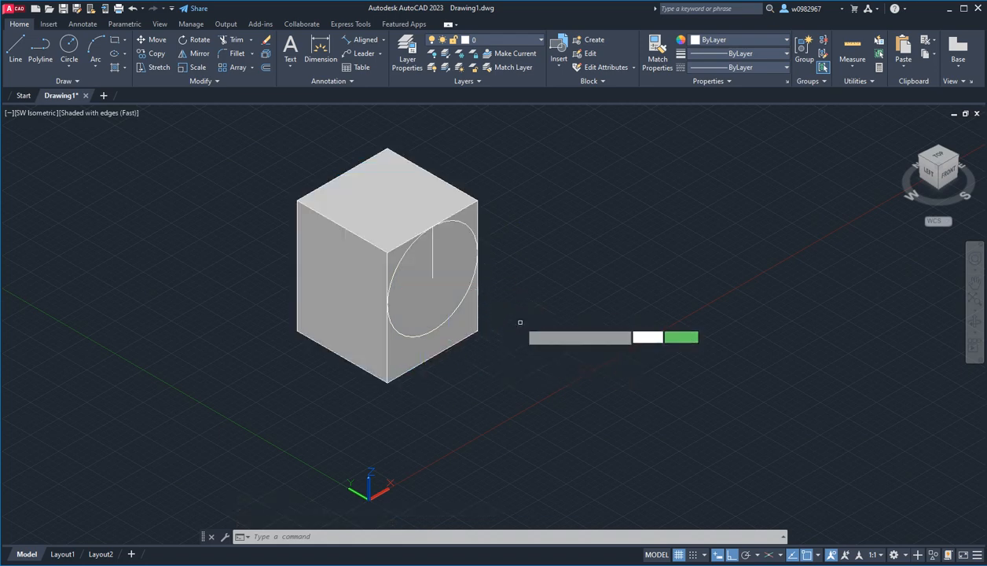
click(396, 255)
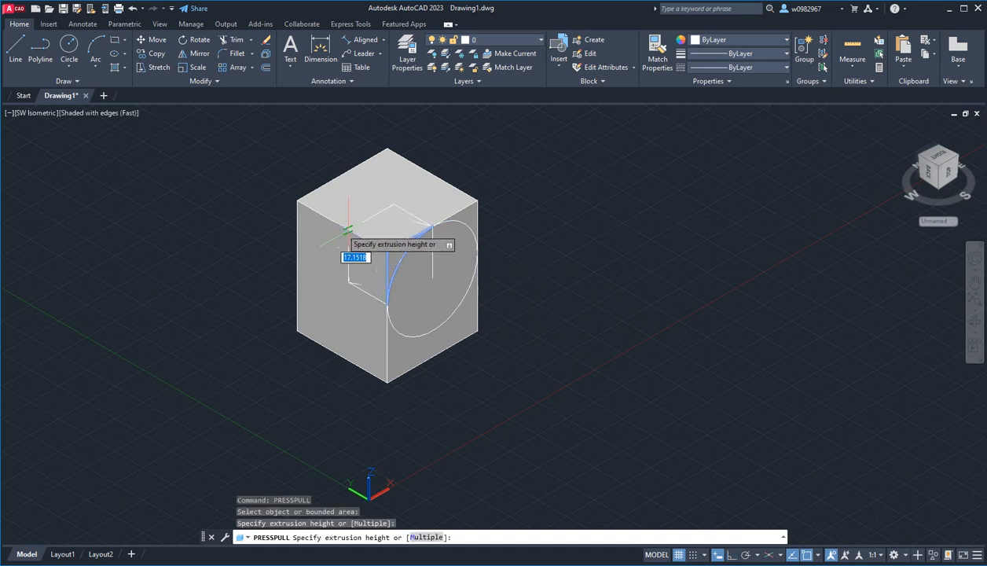
click(296, 200)
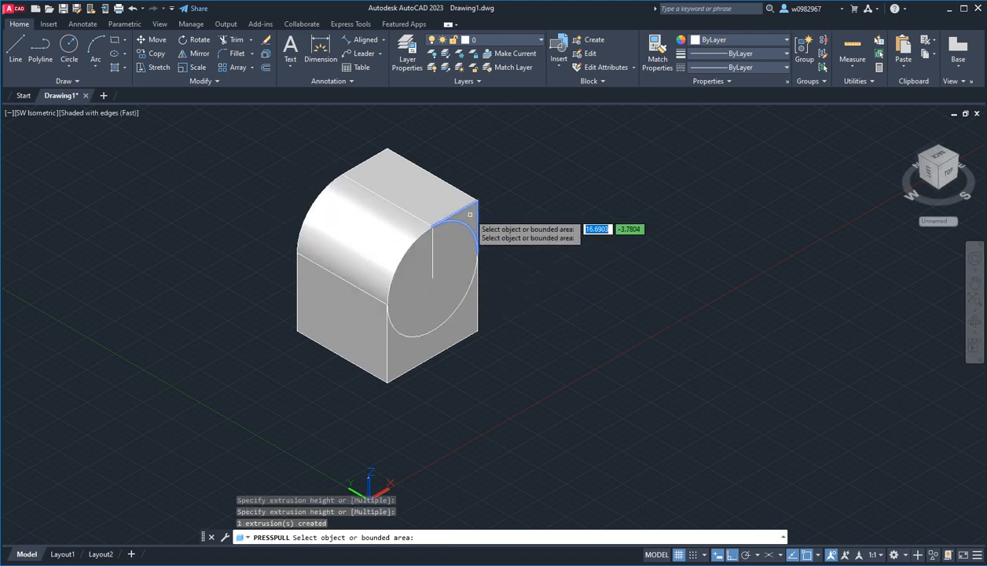
click(467, 214)
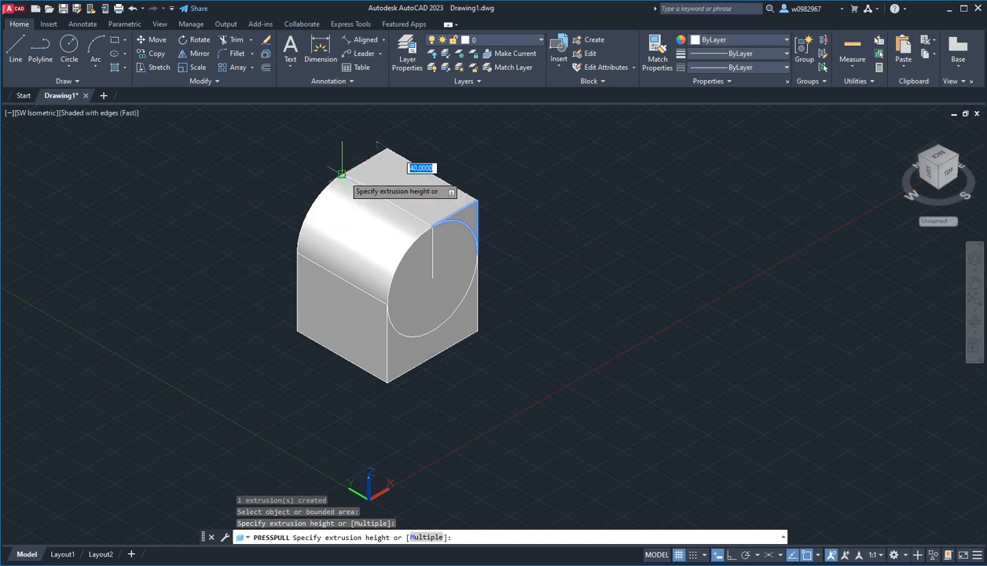
click(299, 191)
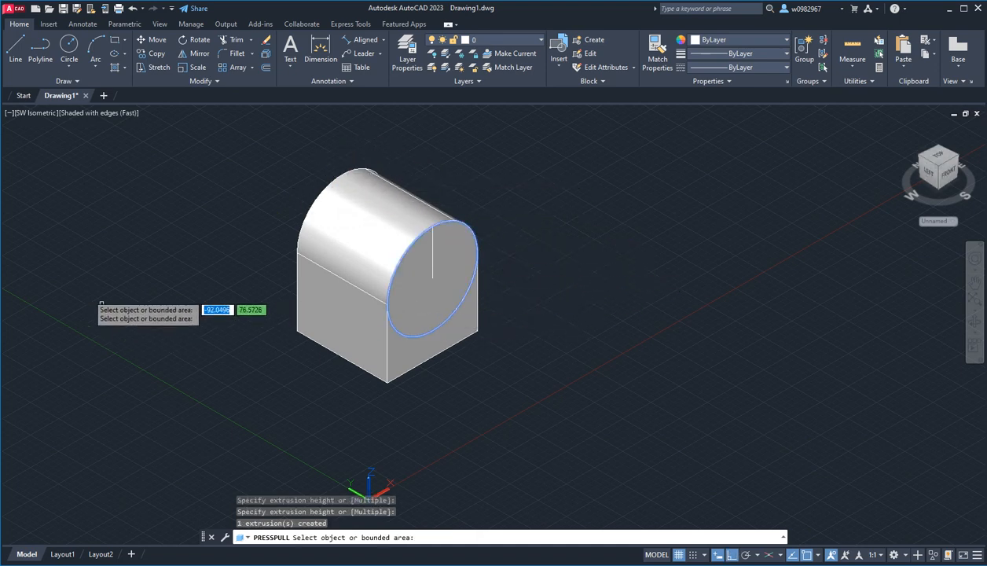
Switch to Snipping Tool to check the hole's radius in the reference drawing, return to AutoCAD, and end Presspull
click(0, 274)
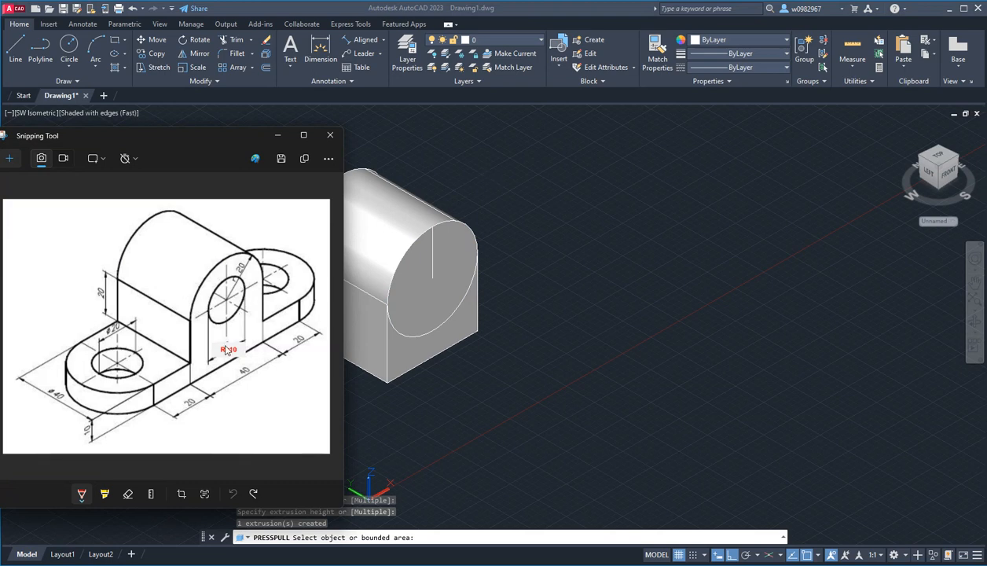
click(530, 262)
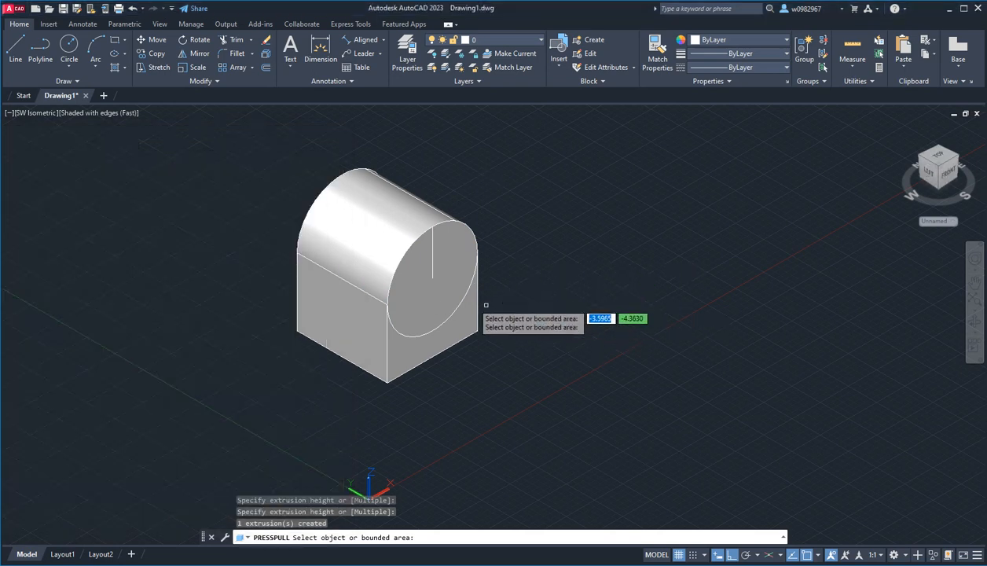
key(Return)
text(c)
key(Return)
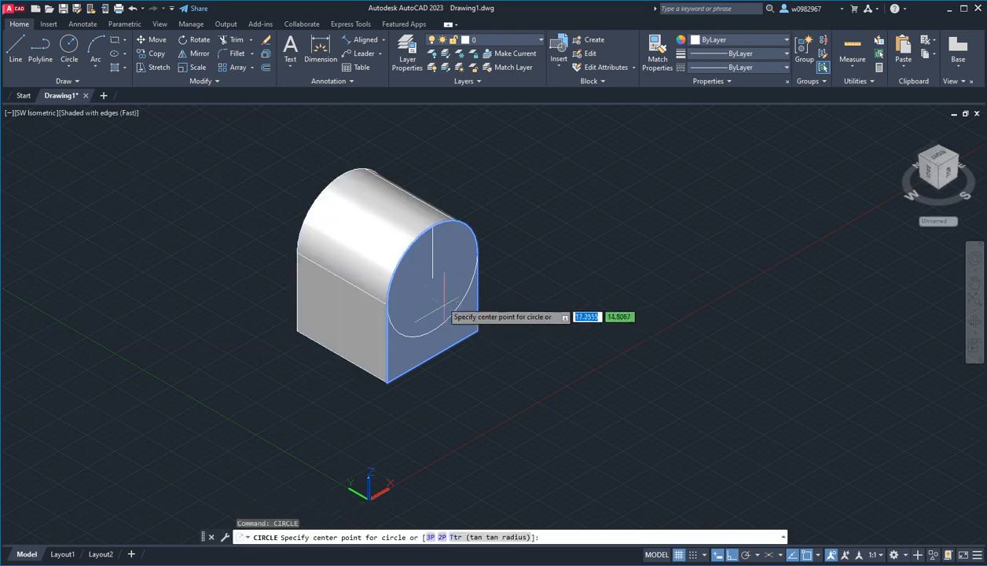
click(432, 279)
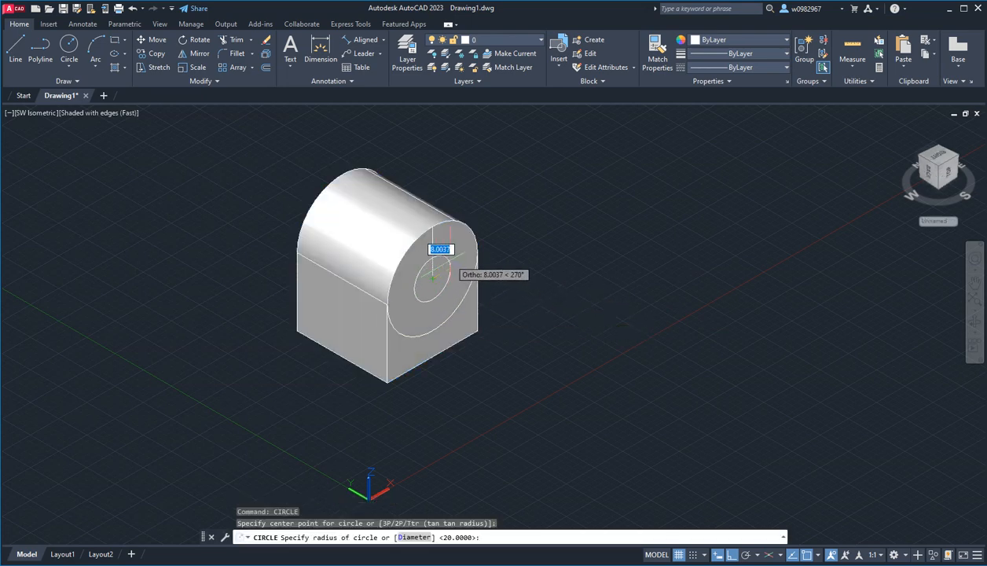
text(d)
key(Return)
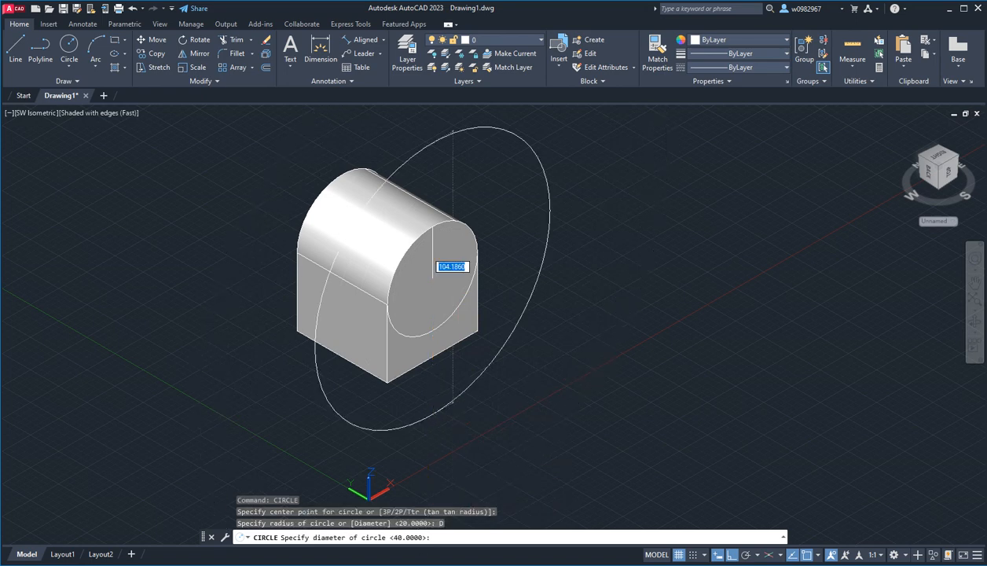
text(10)
key(Return)
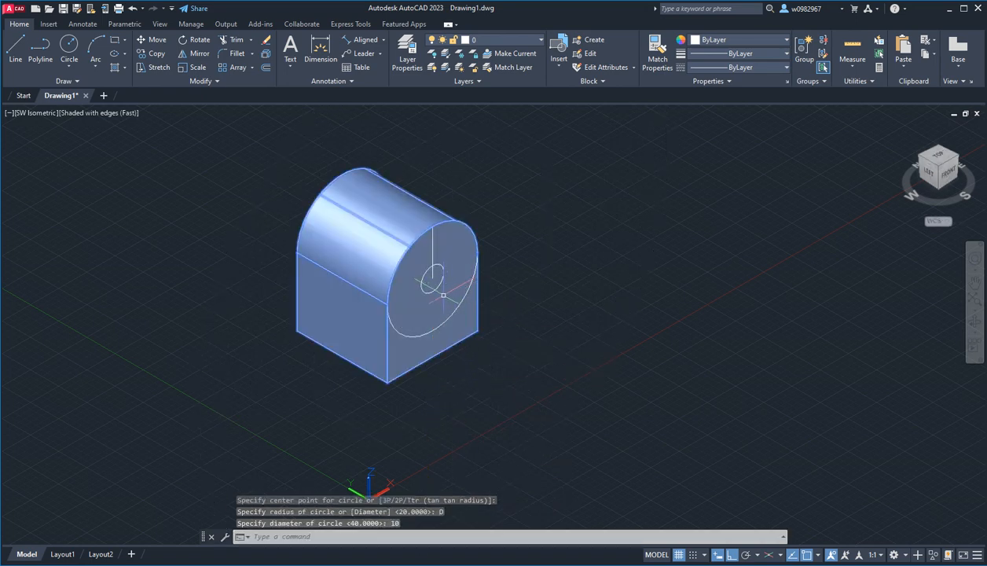
text(u)
key(Return)
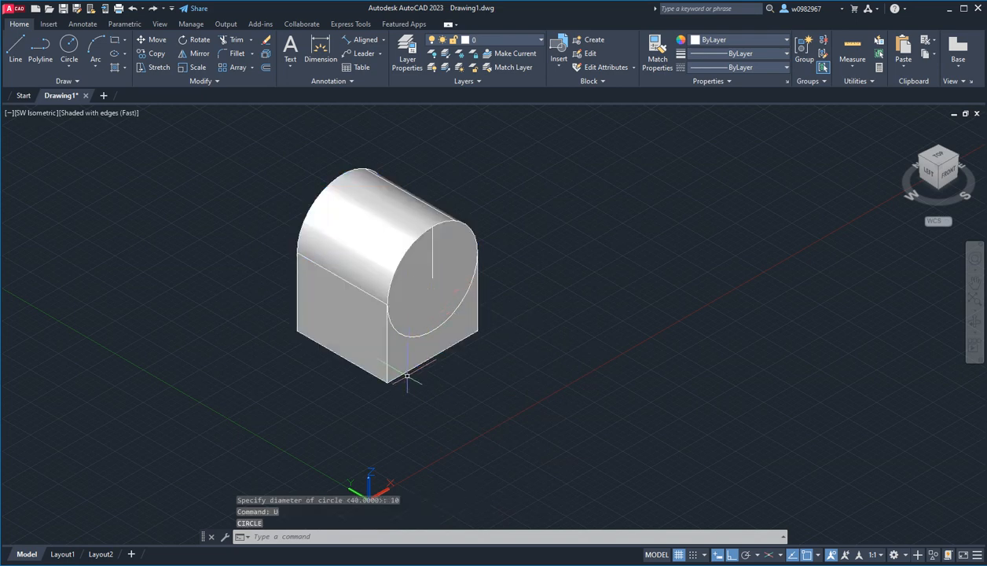
Draw a circle of radius 10 on the front face, centred on the vertical line's lower end
click(431, 278)
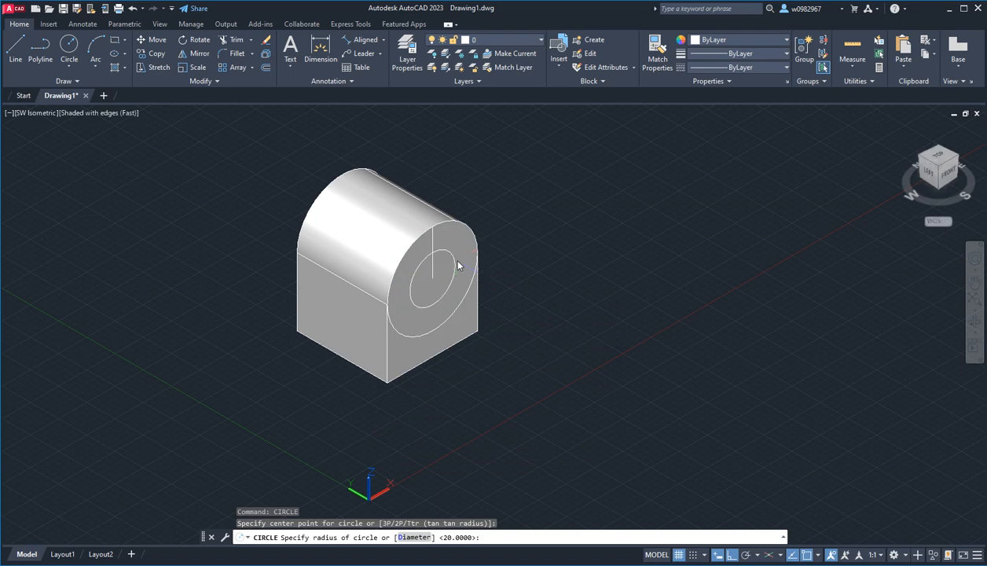
text(10)
key(Return)
Use Presspull to cut the inner circle through the block's full depth as a hole
text(P)
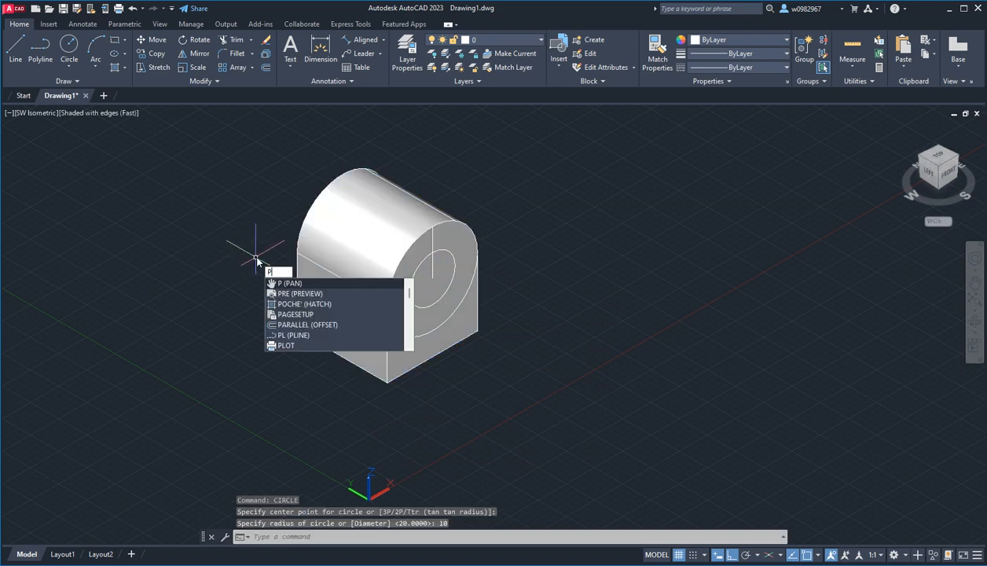
text(RESSPULL)
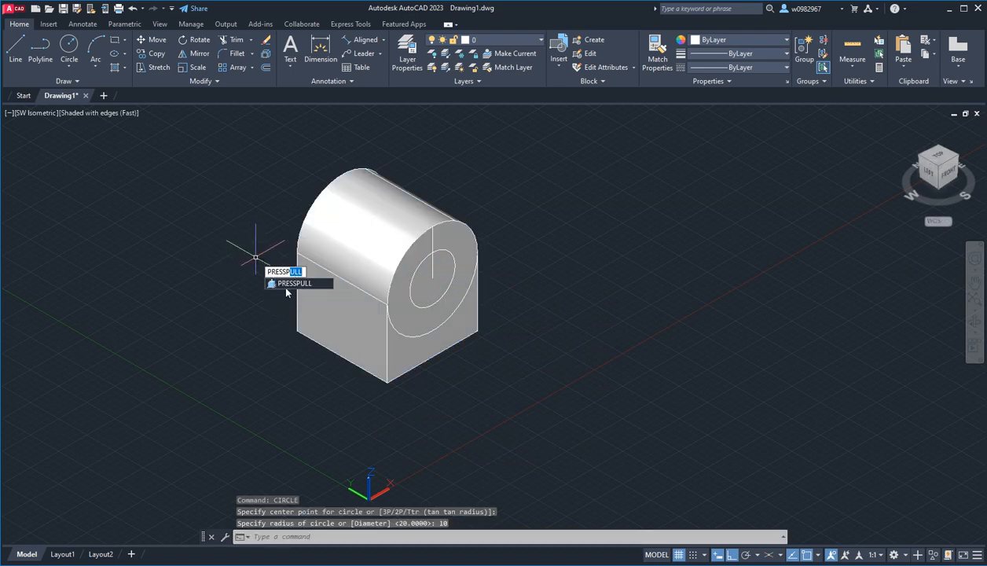
key(Return)
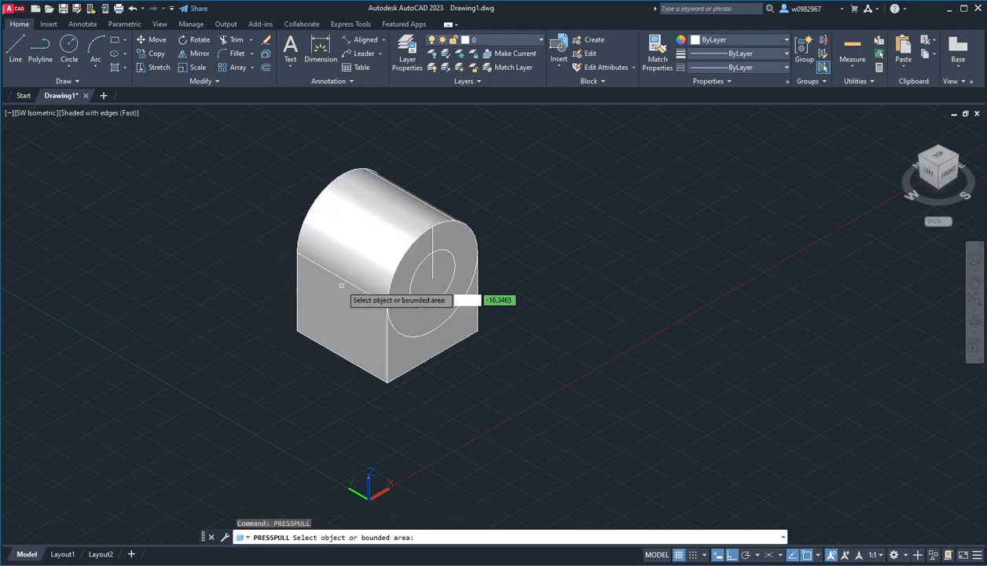
click(430, 284)
click(297, 252)
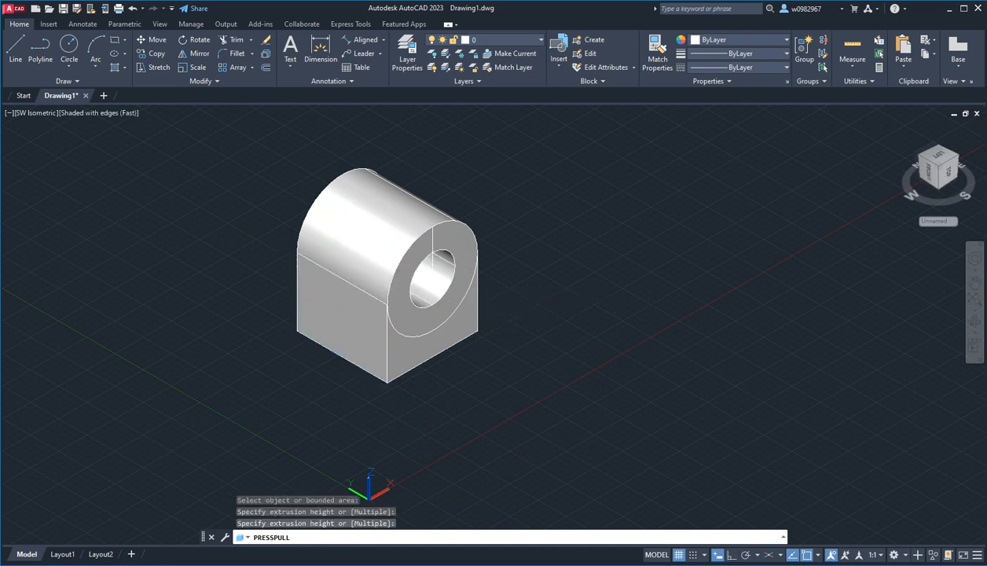
Switch to Snipping Tool and mark the near base plate's outline and its 10 thickness dimension in red pen on the reference drawing
shift+middle_drag(498, 326, 507, 302)
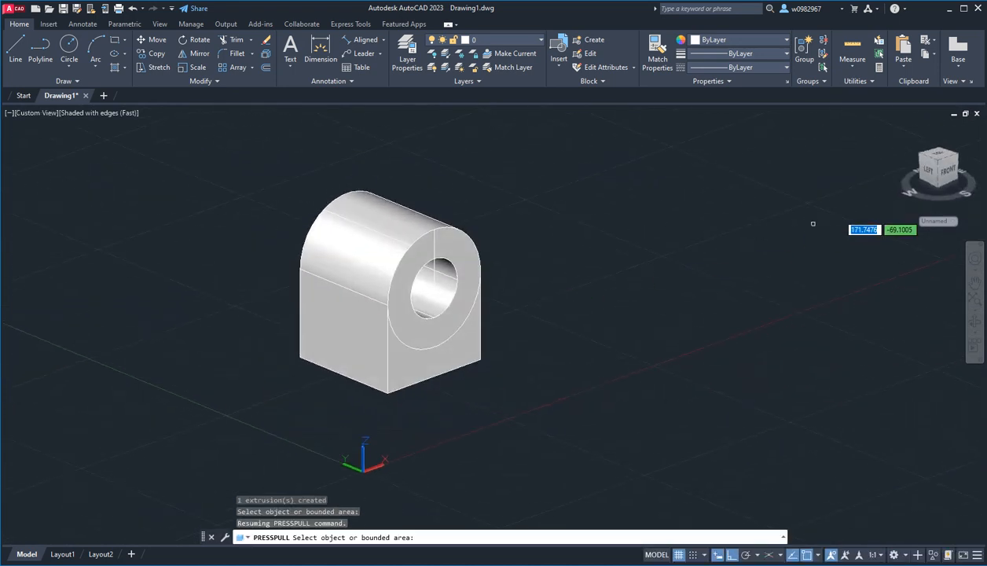
click(939, 162)
scroll(671, 341, down, 6)
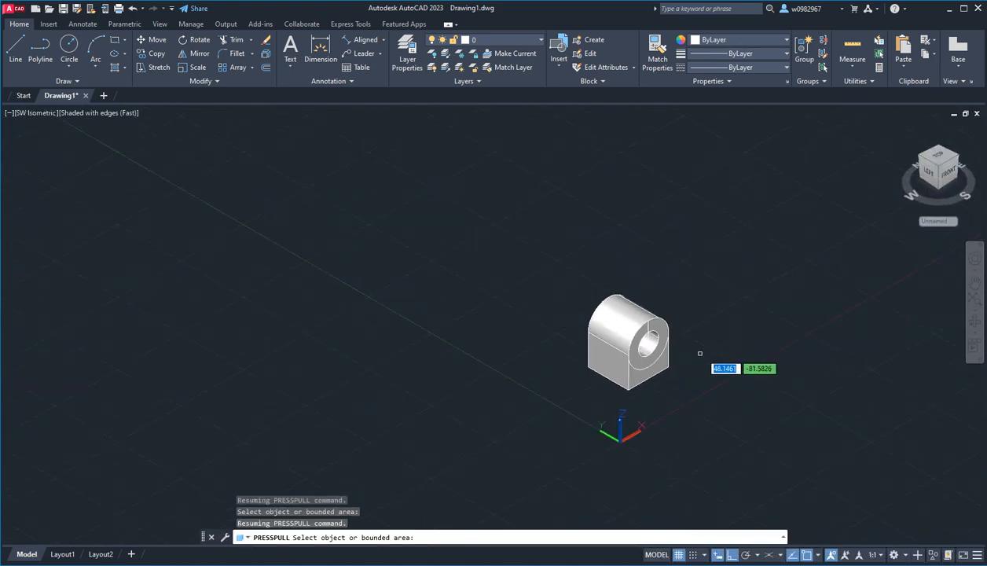
middle_drag(699, 353, 566, 306)
scroll(485, 331, up, 5)
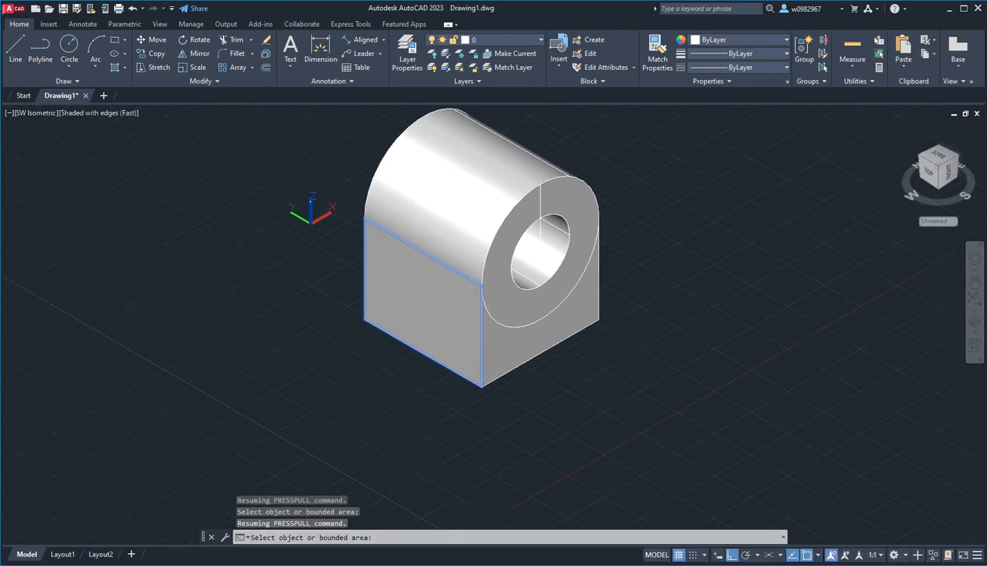
middle_drag(499, 322, 466, 324)
key(alt+Tab)
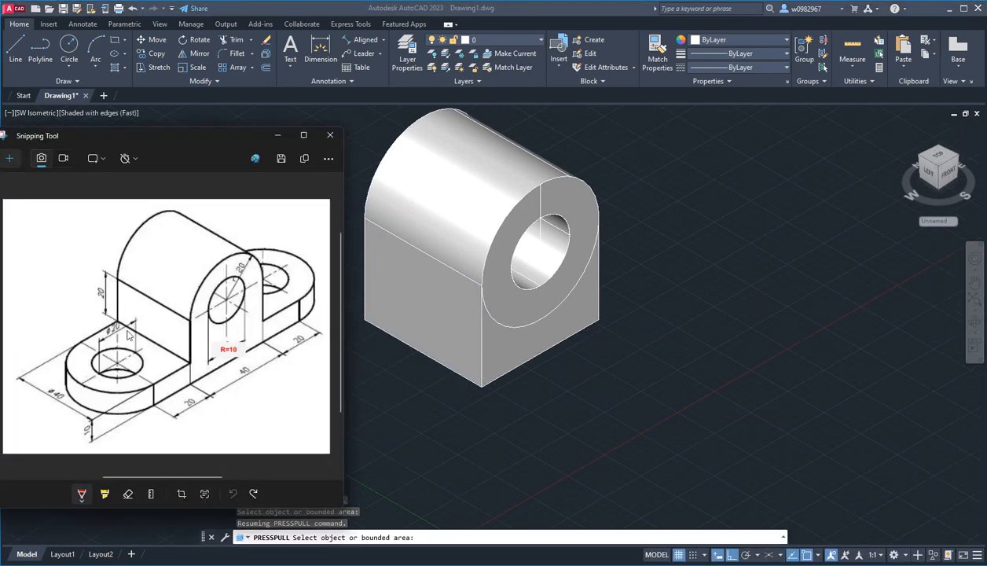
click(82, 493)
click(193, 370)
mouse_move(155, 343)
mouse_down()
mouse_move(124, 326)
mouse_move(49, 356)
mouse_move(92, 393)
mouse_move(192, 362)
mouse_up()
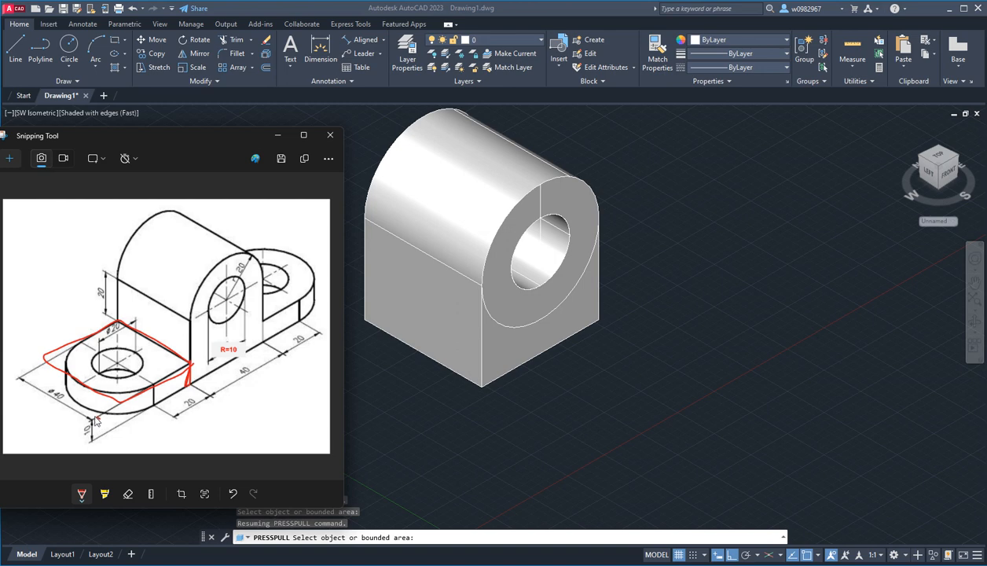
mouse_move(94, 418)
mouse_down()
mouse_move(87, 437)
mouse_move(97, 421)
mouse_up()
Switch to AutoCAD and draw a line 10 up from the left face's bottom front corner, continuing perpendicular to its rear vertical edge
click(482, 236)
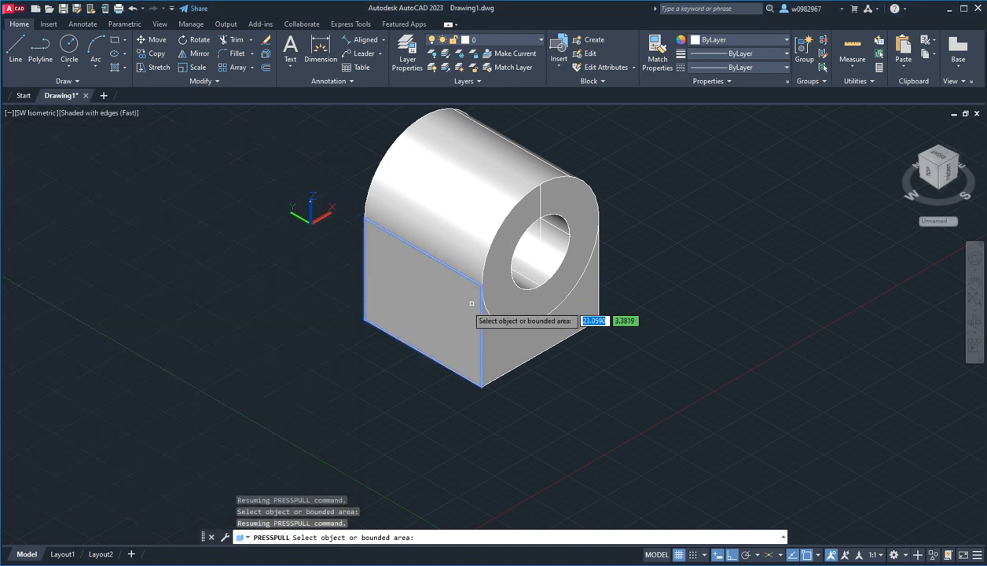
key(Escape)
text(l)
key(Return)
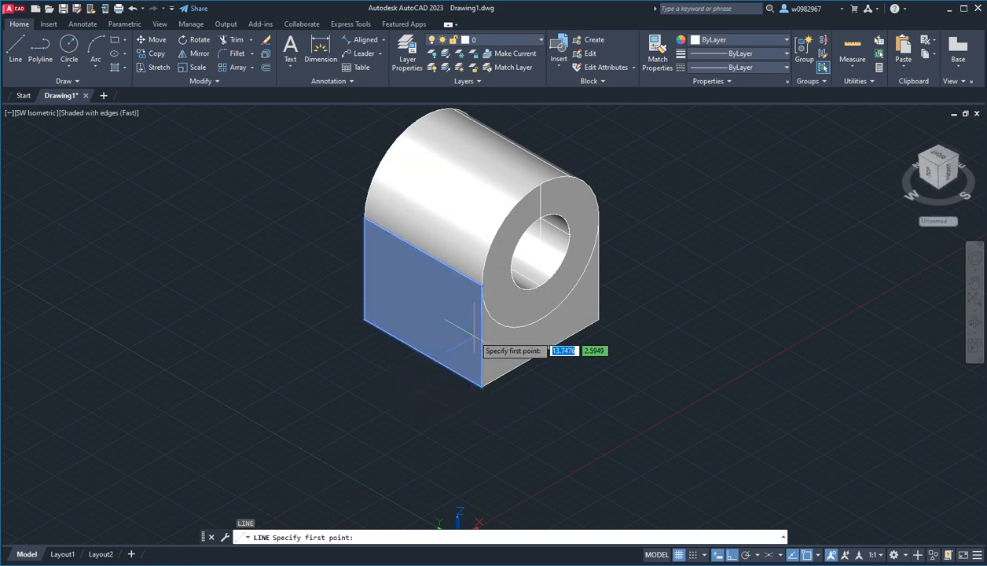
click(481, 387)
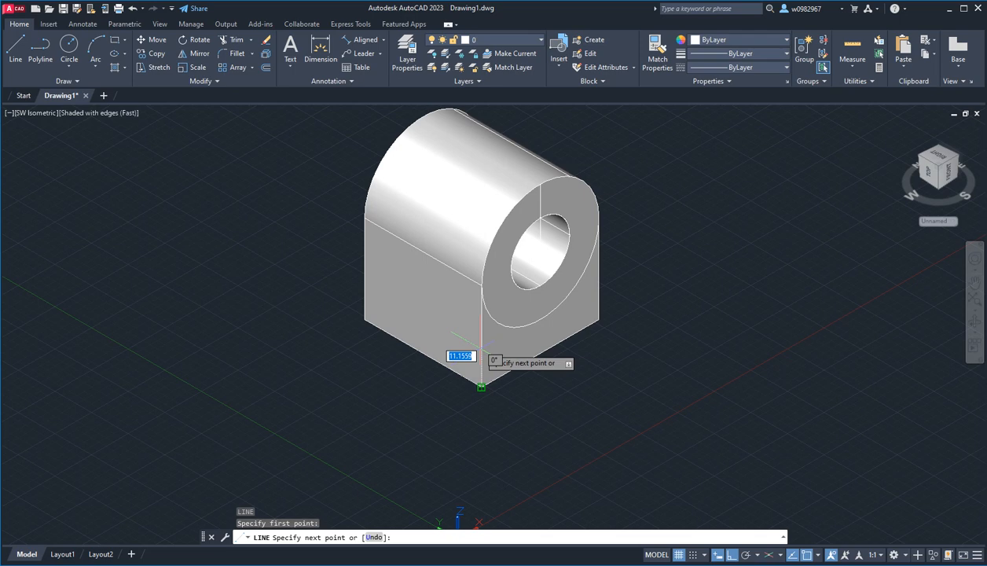
text(10)
key(Return)
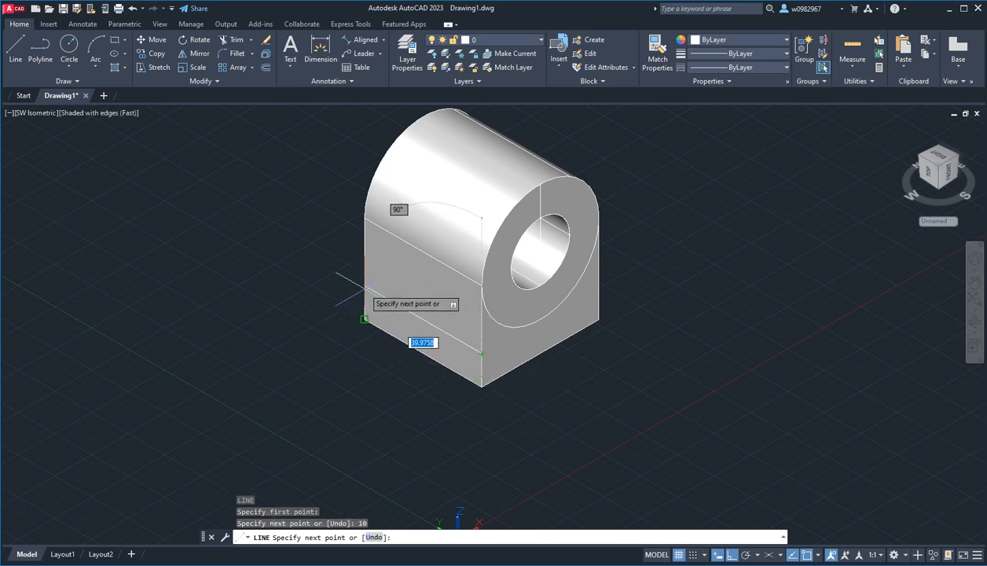
text(per)
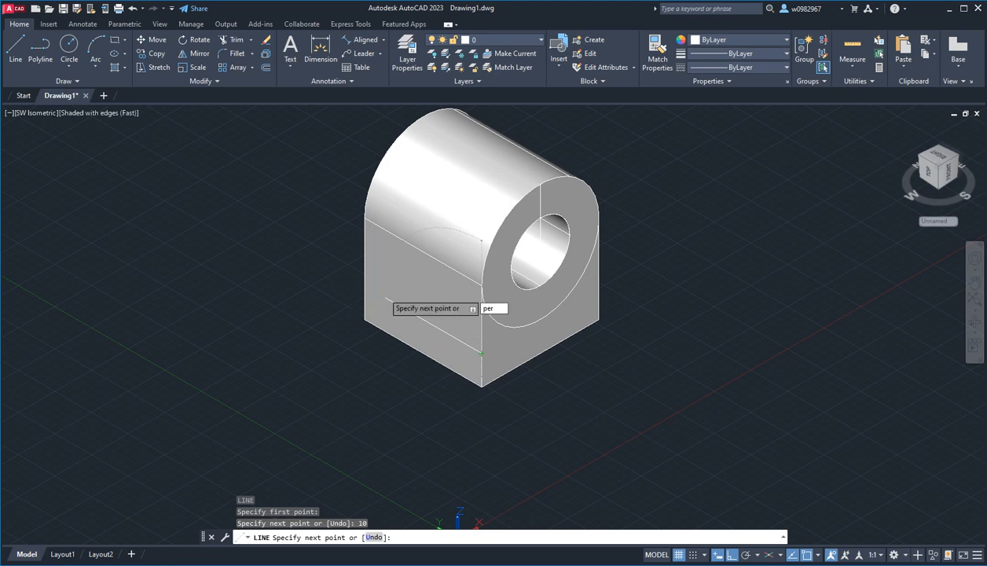
key(Return)
click(366, 294)
key(Return)
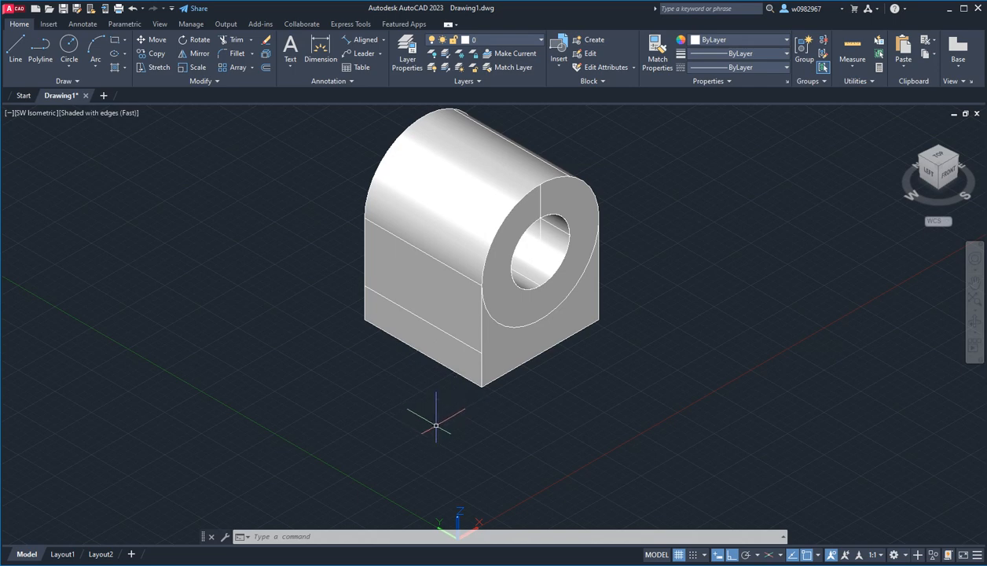
Presspull the lower strip of the block's left face outward by 40 as a base plate, checking the reference drawing in Snipping Tool
text(presspull)
key(Return)
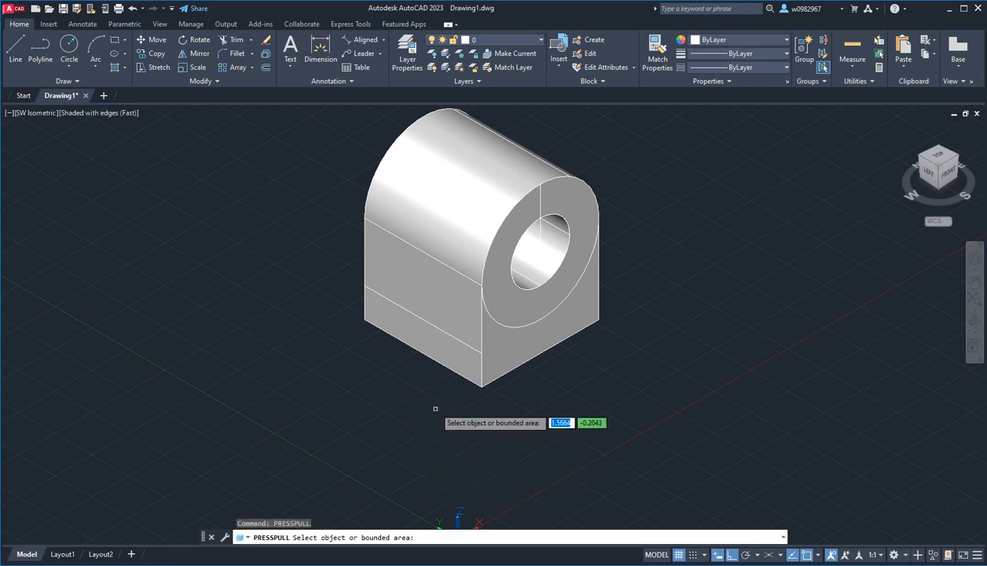
click(440, 346)
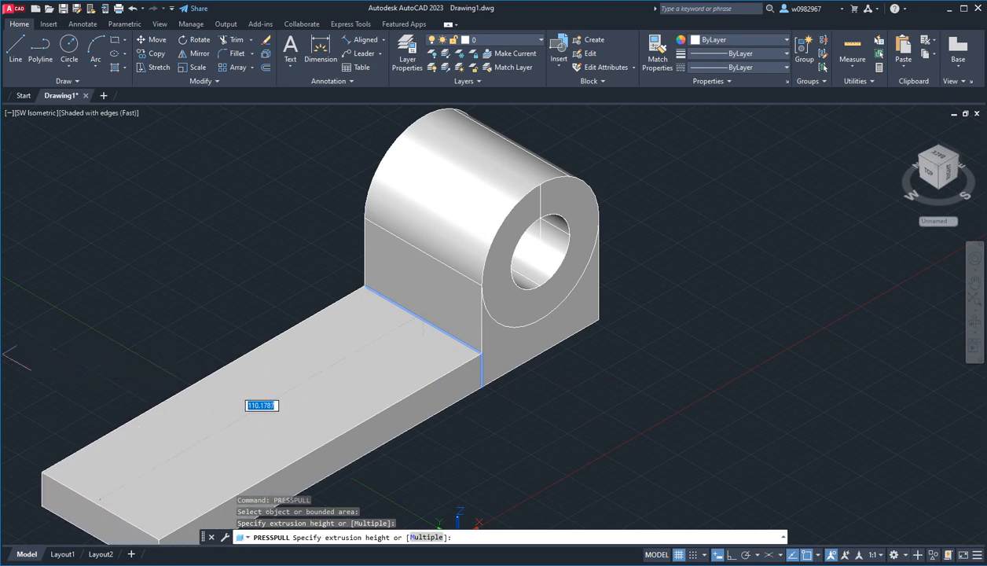
key(alt+Tab)
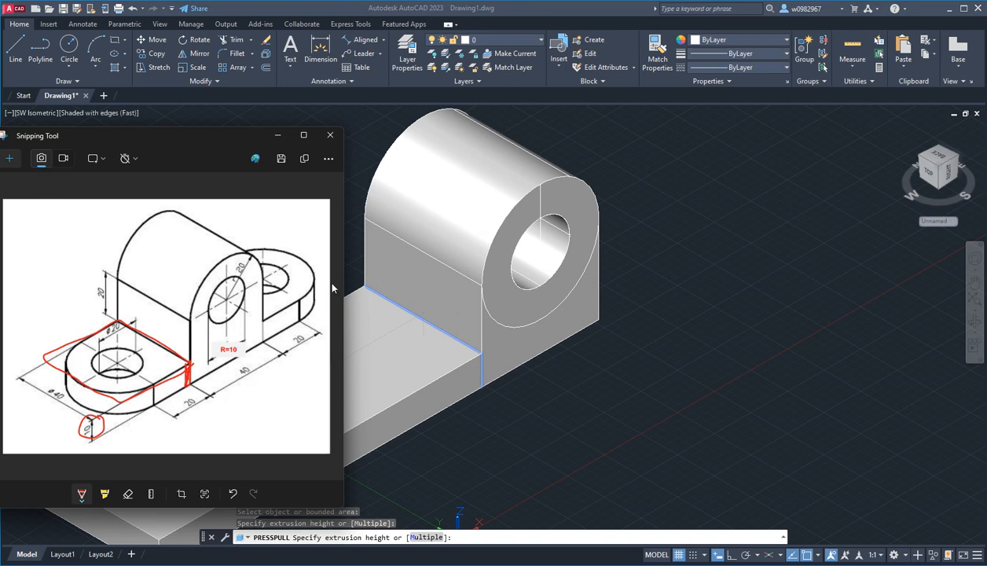
click(355, 267)
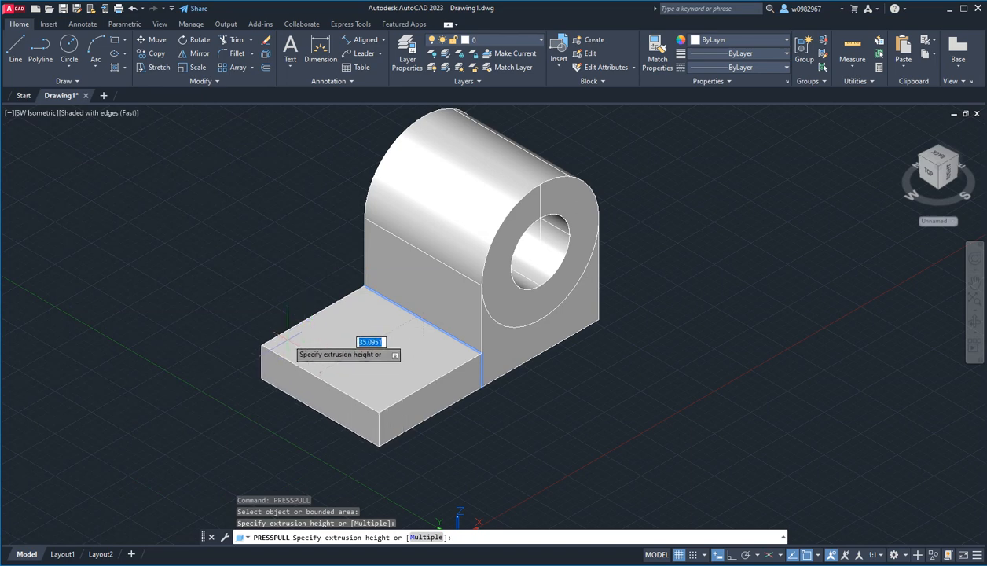
text(40)
key(Return)
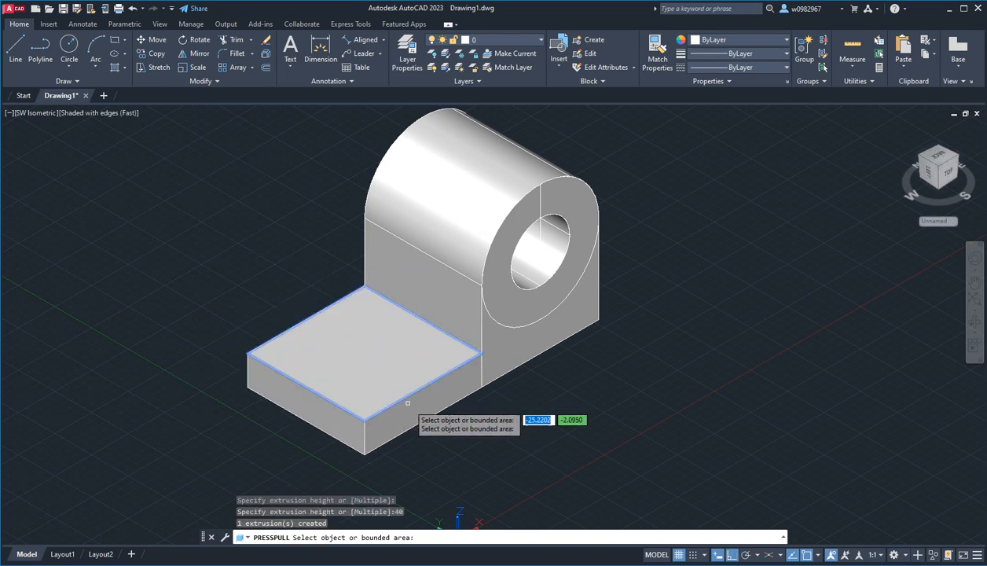
key(alt+Tab)
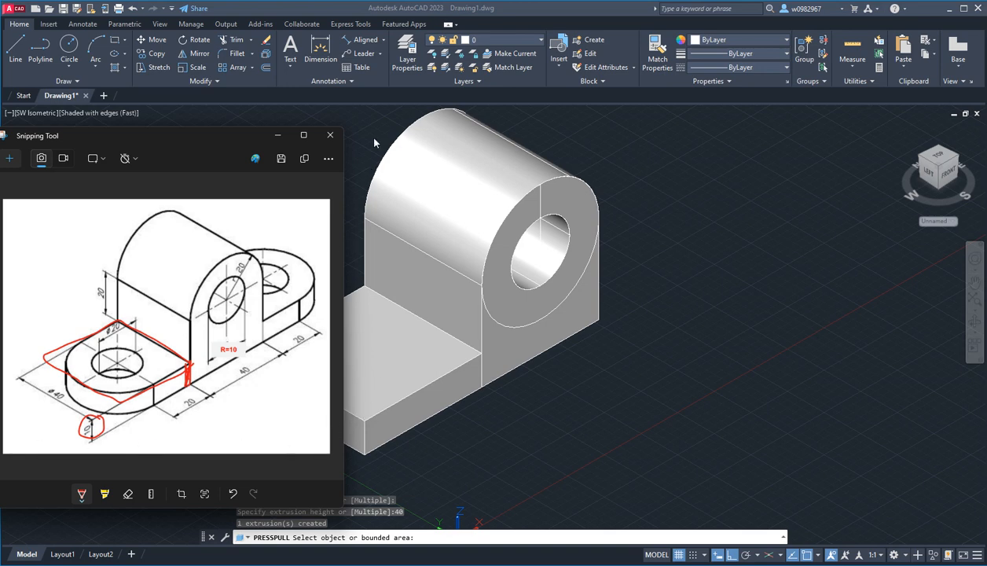
key(alt+Tab)
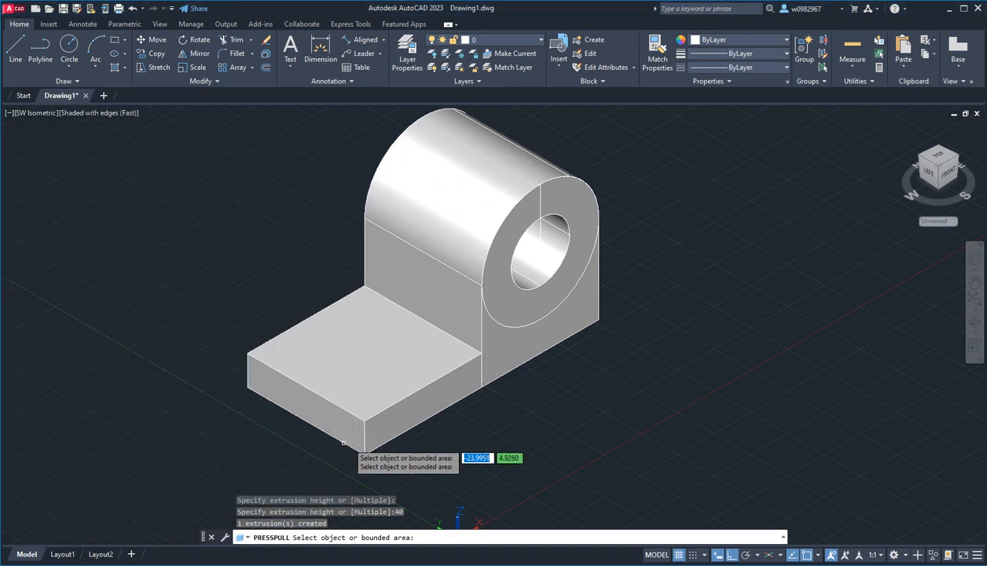
key(Return)
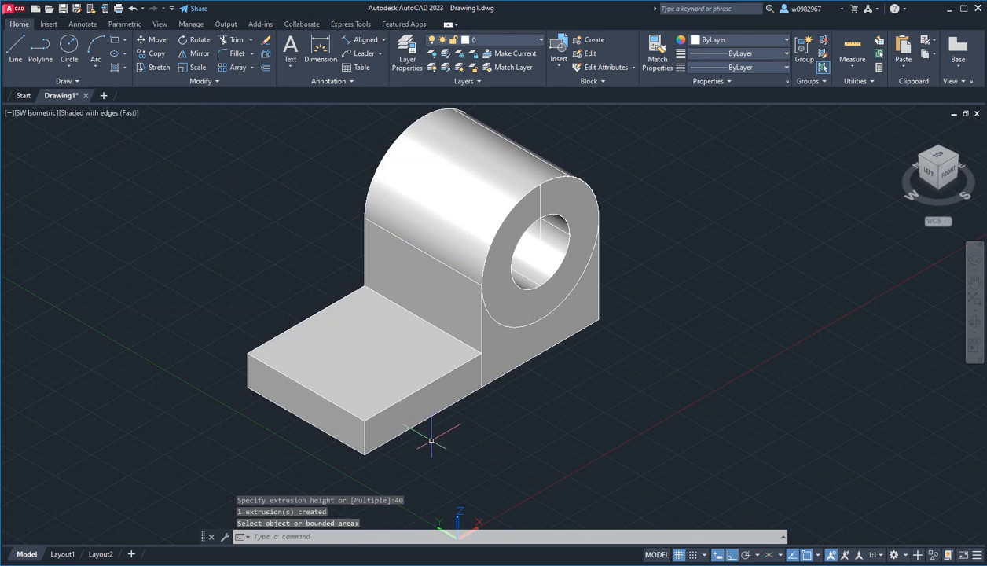
Round the base plate's two outer vertical edges with FILLETEDGE at radius 20, consulting the reference drawing in Snipping Tool for the size
text(fillete)
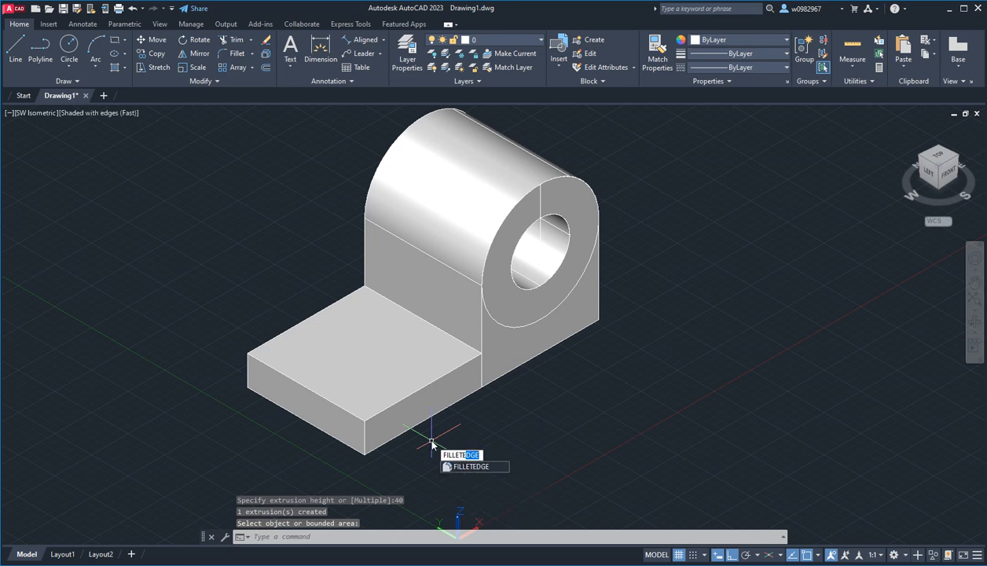
click(455, 467)
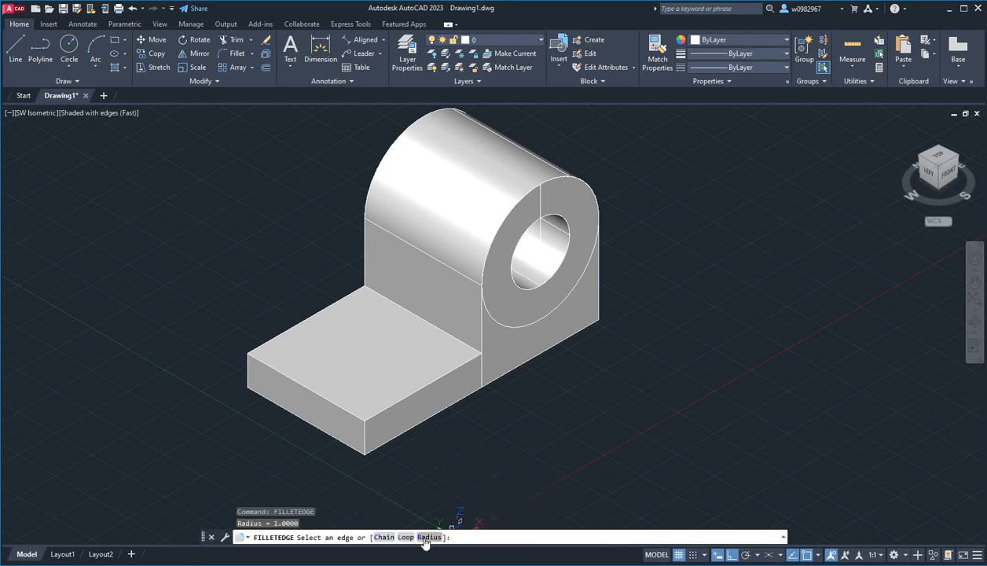
click(428, 536)
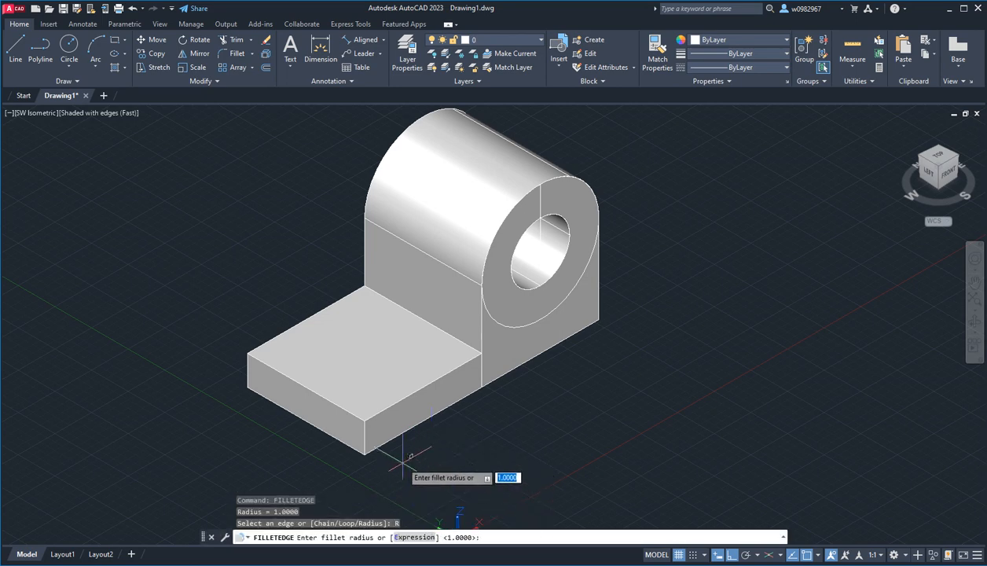
click(1, 341)
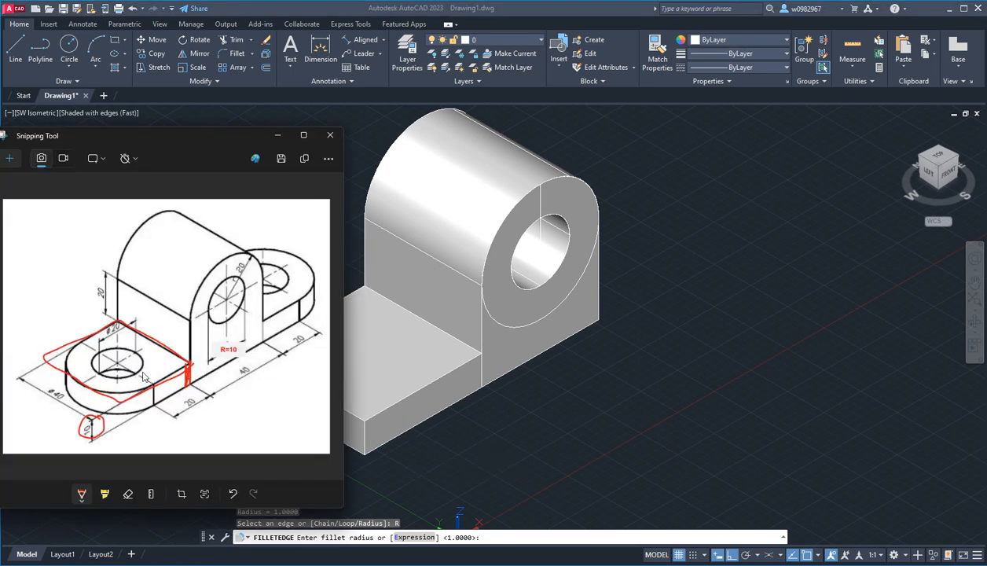
click(418, 412)
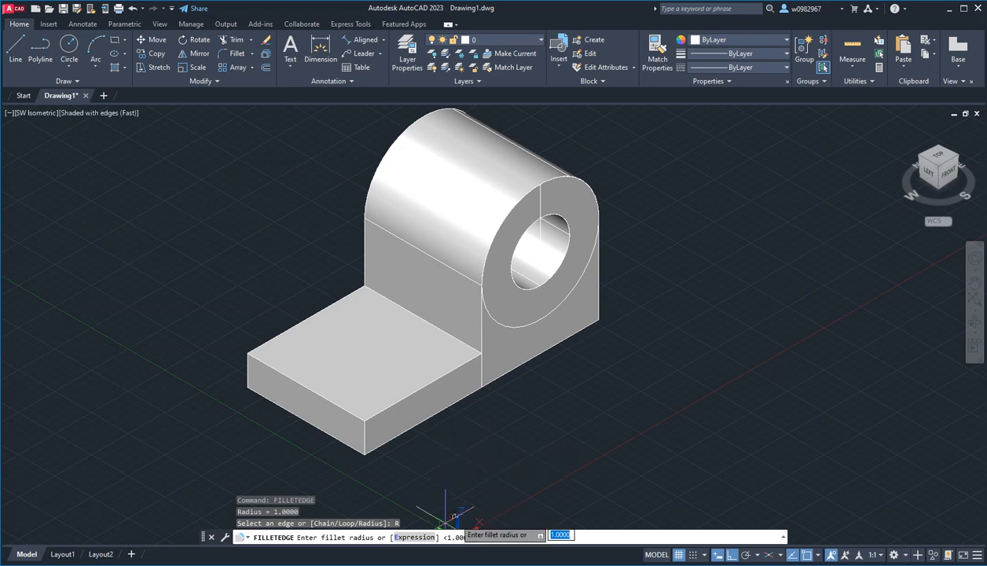
text(20)
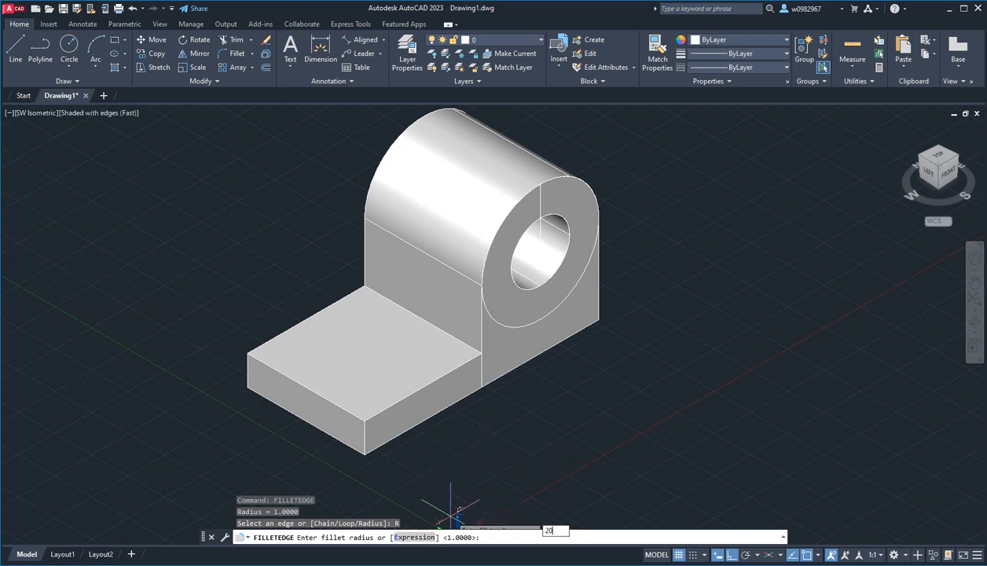
key(Return)
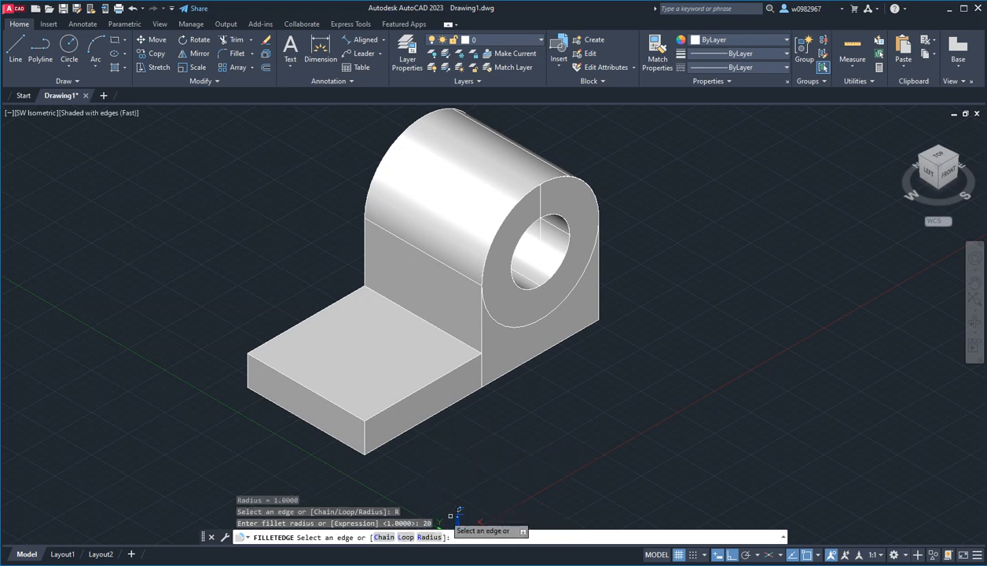
click(357, 436)
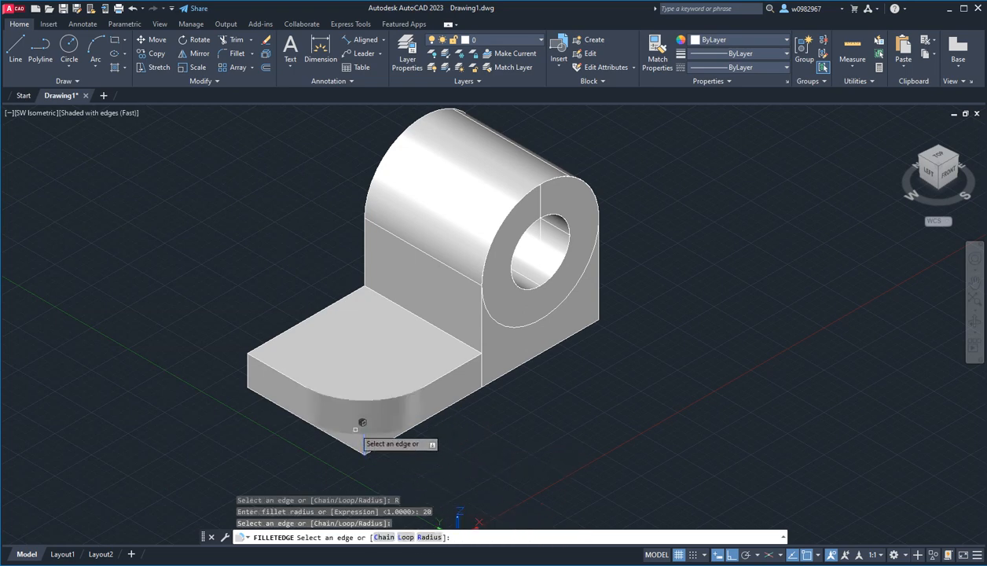
click(248, 368)
key(Return)
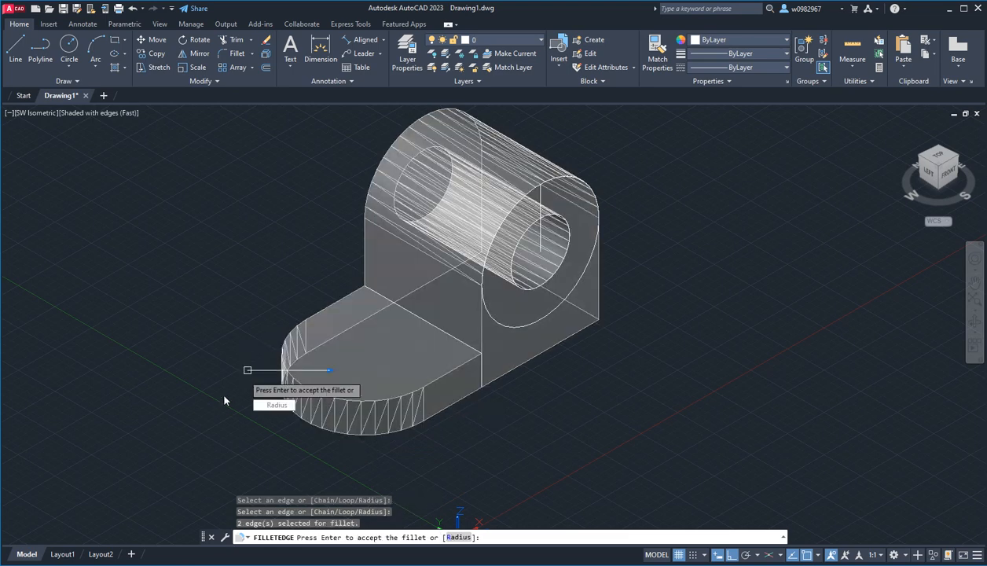
key(Return)
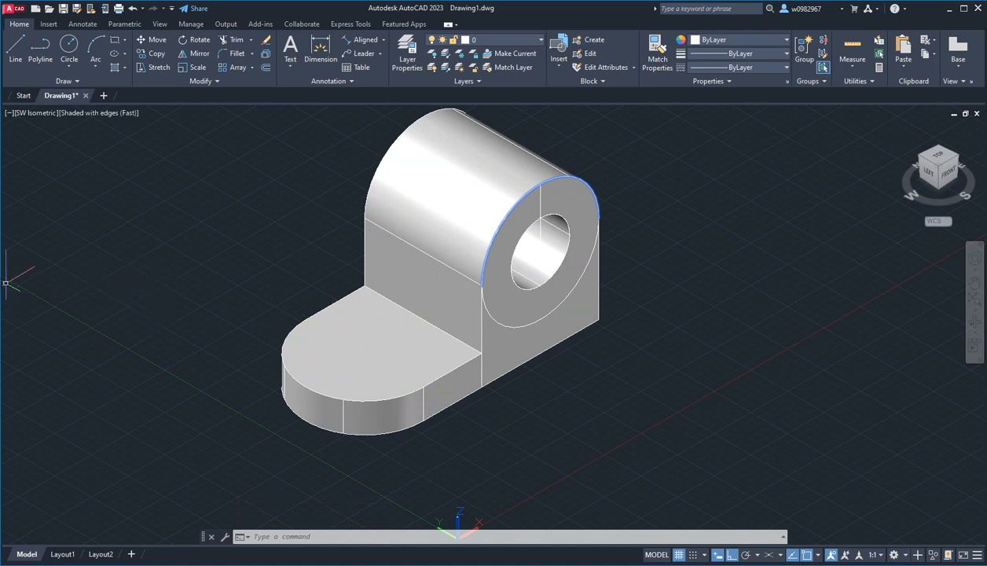
Check the plate hole on the reference drawing, then draw a line across the plate's top from the front fillet's start, perpendicular to the rear edge
click(1, 294)
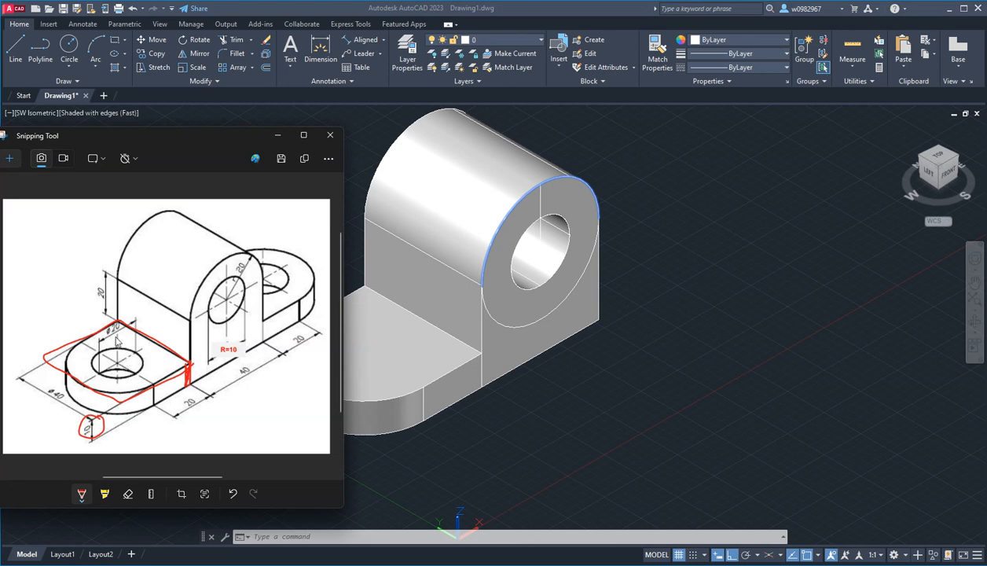
click(395, 375)
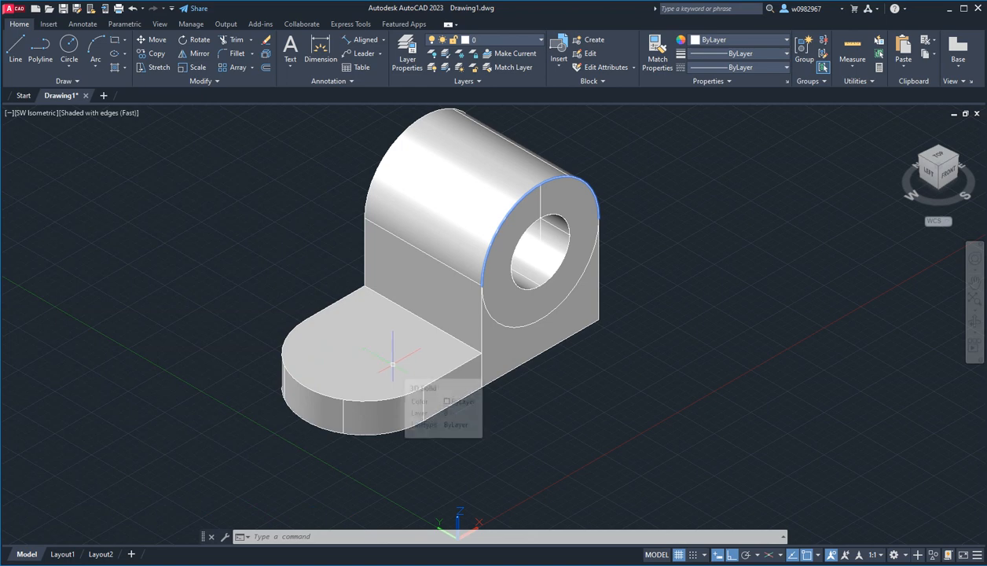
text(l)
key(Return)
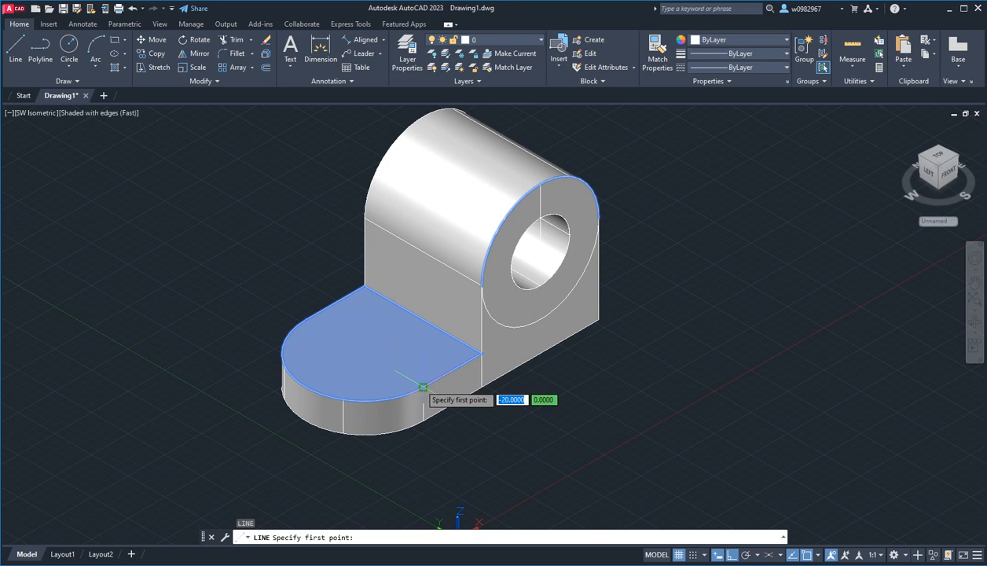
click(424, 387)
text(per)
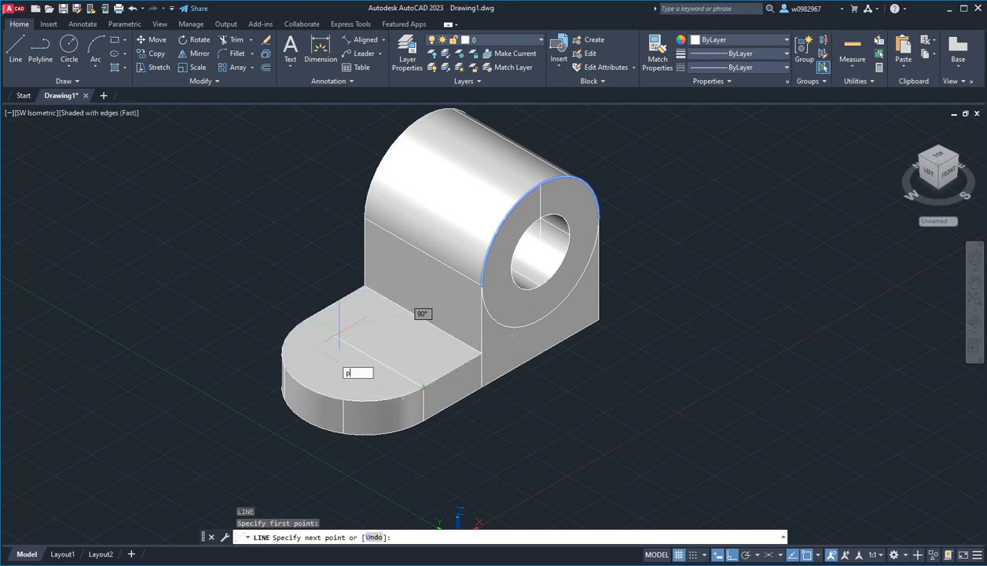
key(Return)
click(306, 321)
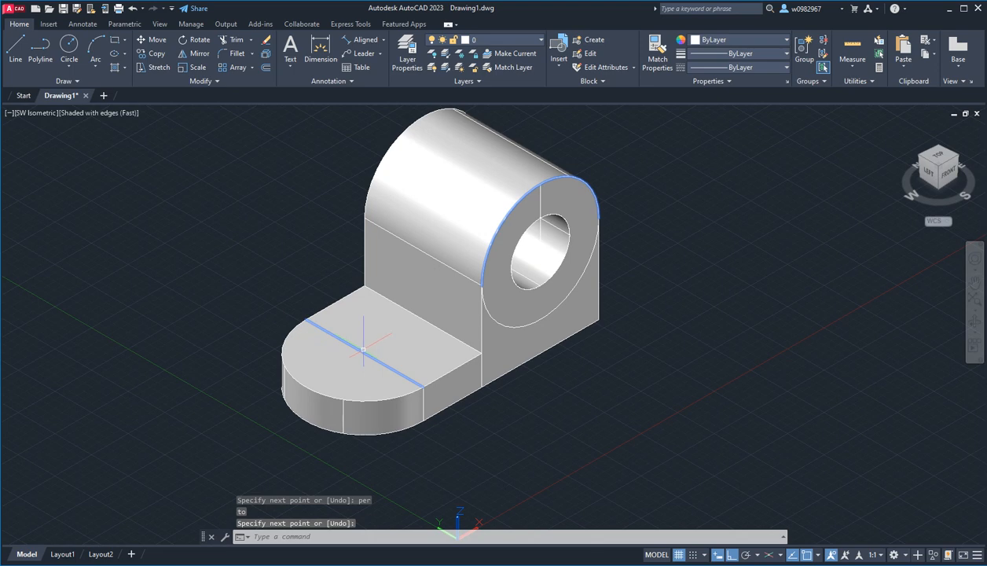
Draw a circle of radius 10 on the base plate's top face, centred on the midpoint of the cross line
text(c)
key(Return)
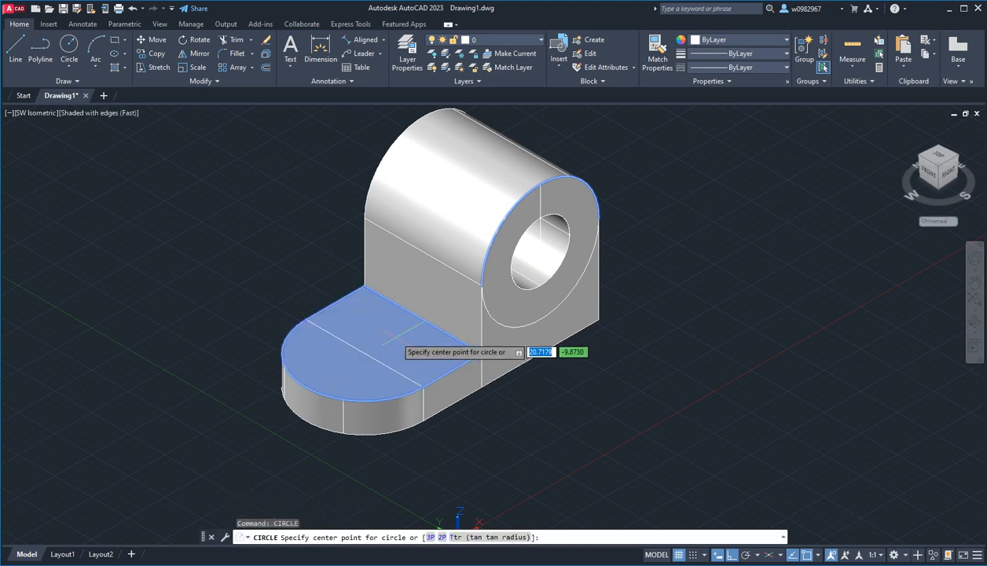
text(mid)
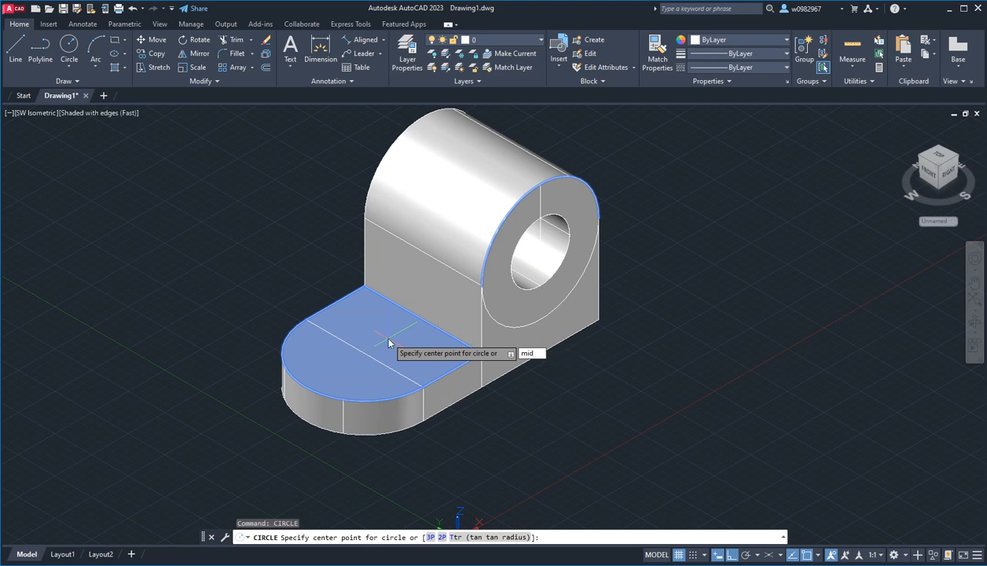
key(Return)
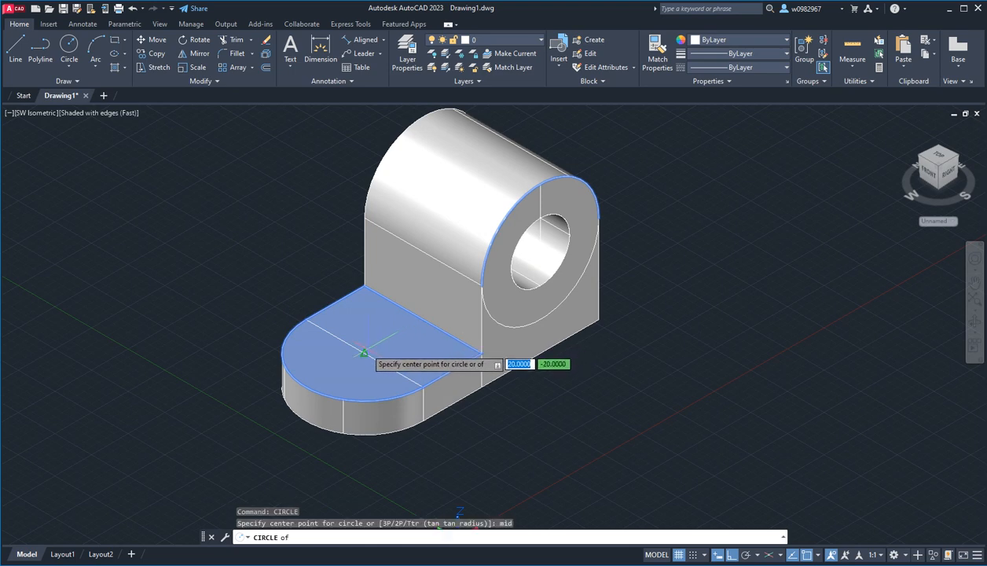
click(363, 352)
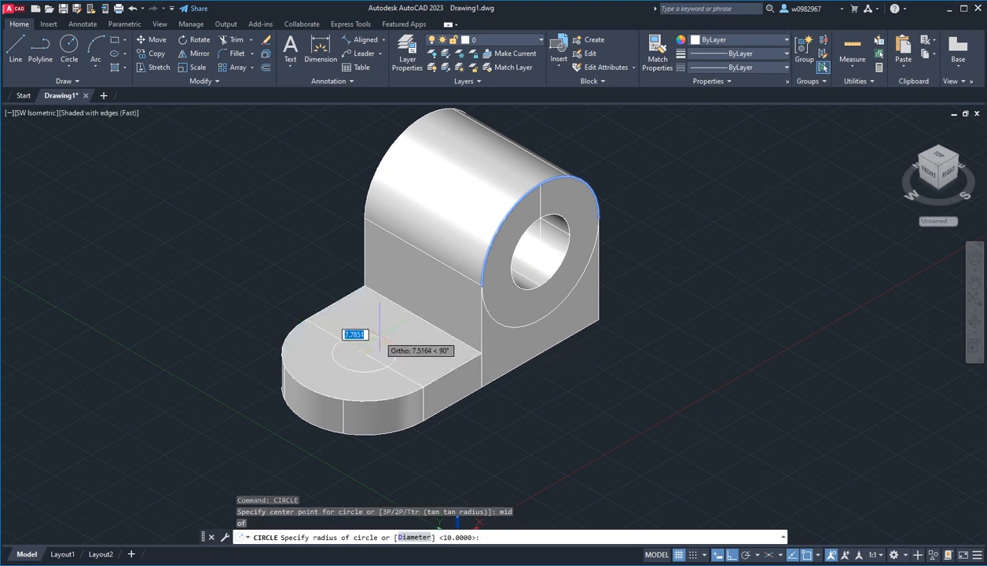
text(10)
key(Return)
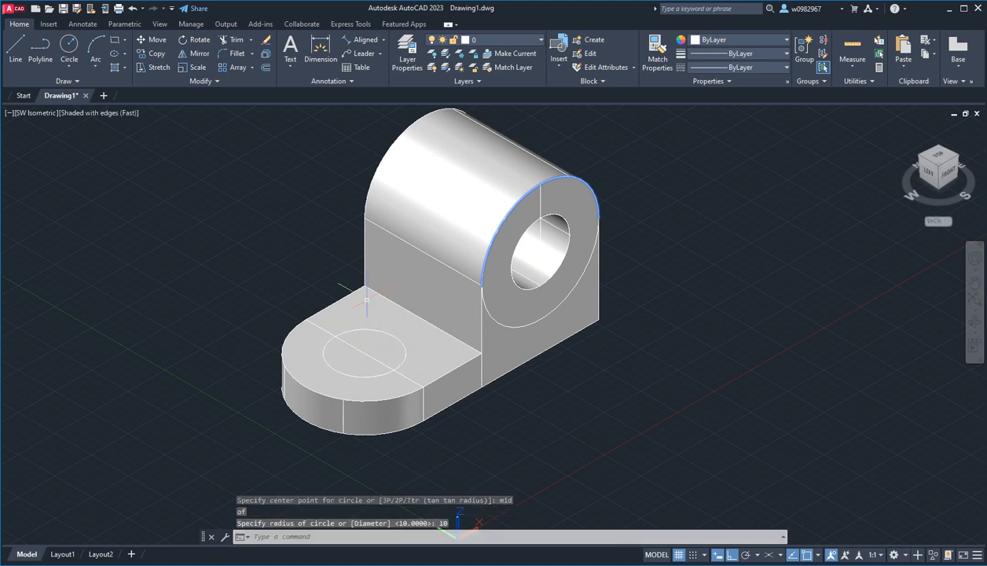
Erase the construction line running across the base plate's top face
text(e)
key(Return)
click(368, 374)
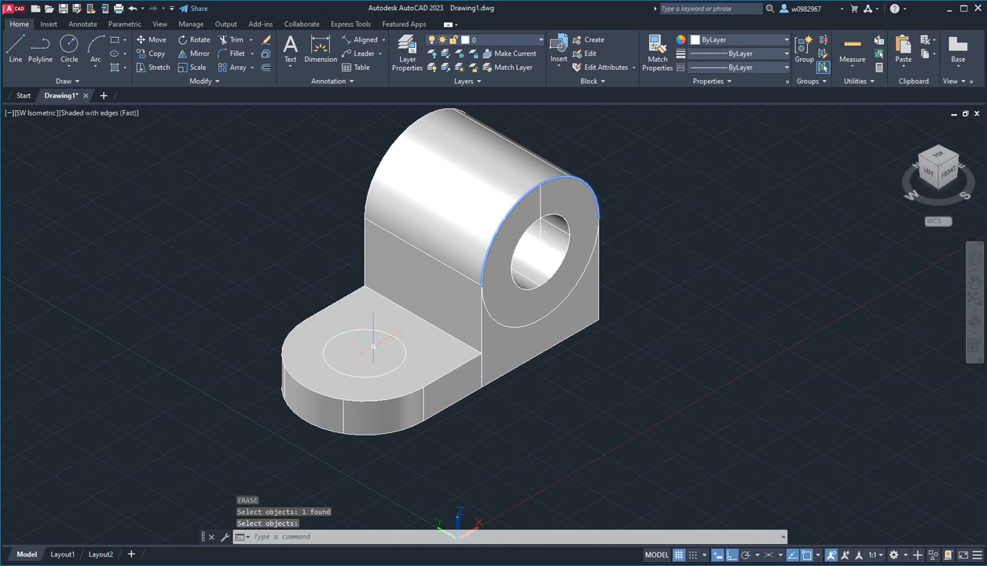
Use Presspull to cut the circle down through the base plate's full thickness as a hole
text(PREss)
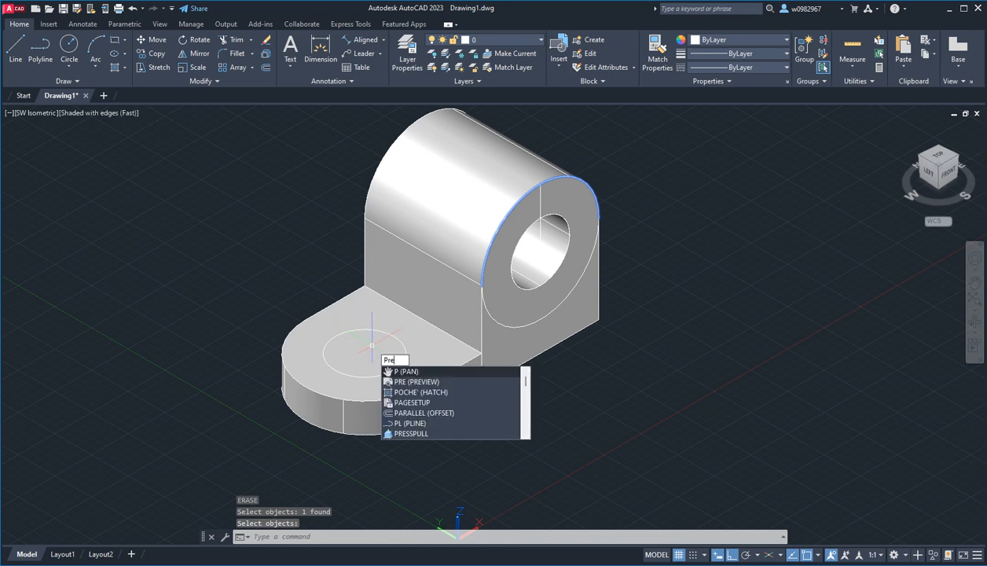
click(410, 374)
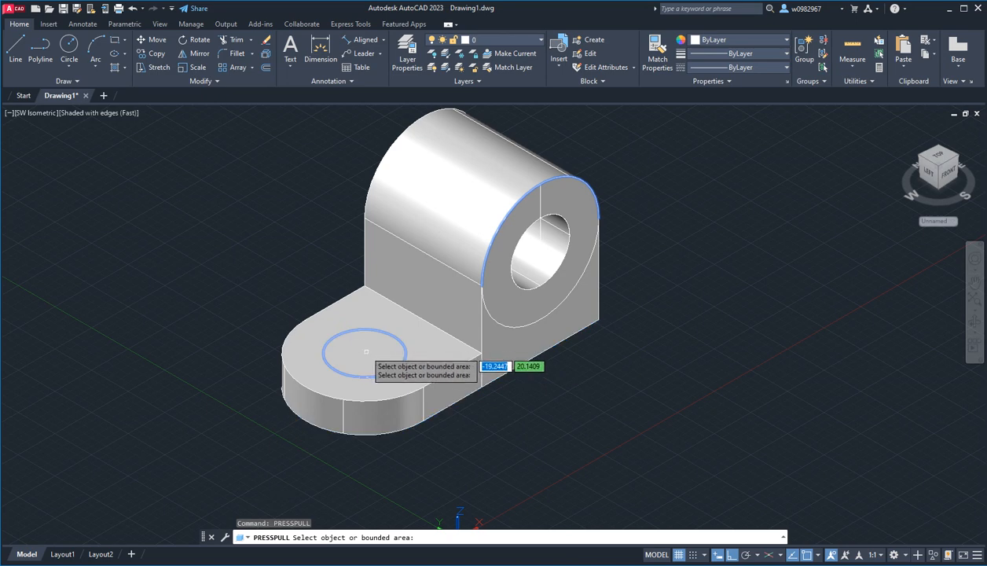
click(366, 346)
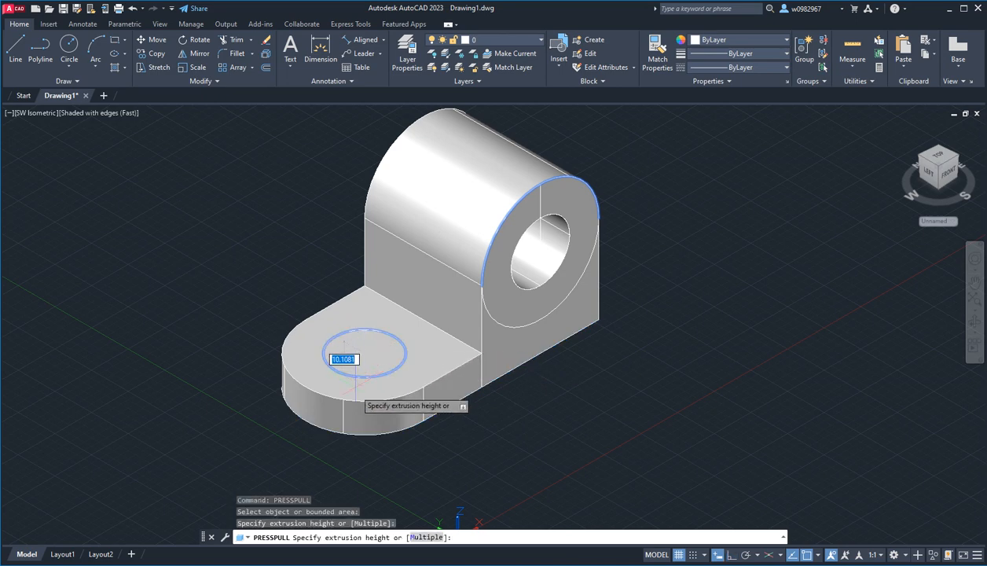
click(423, 422)
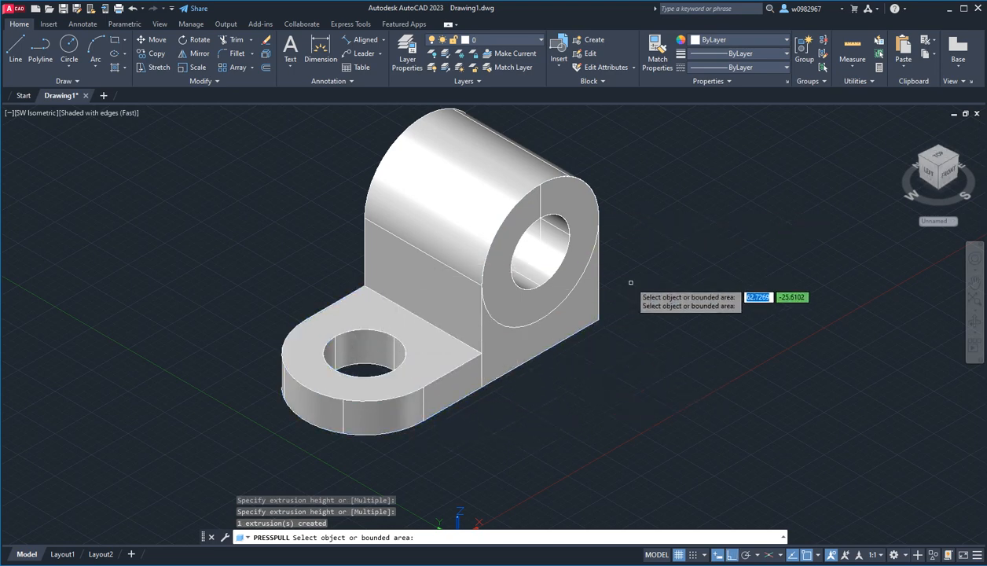
key(Return)
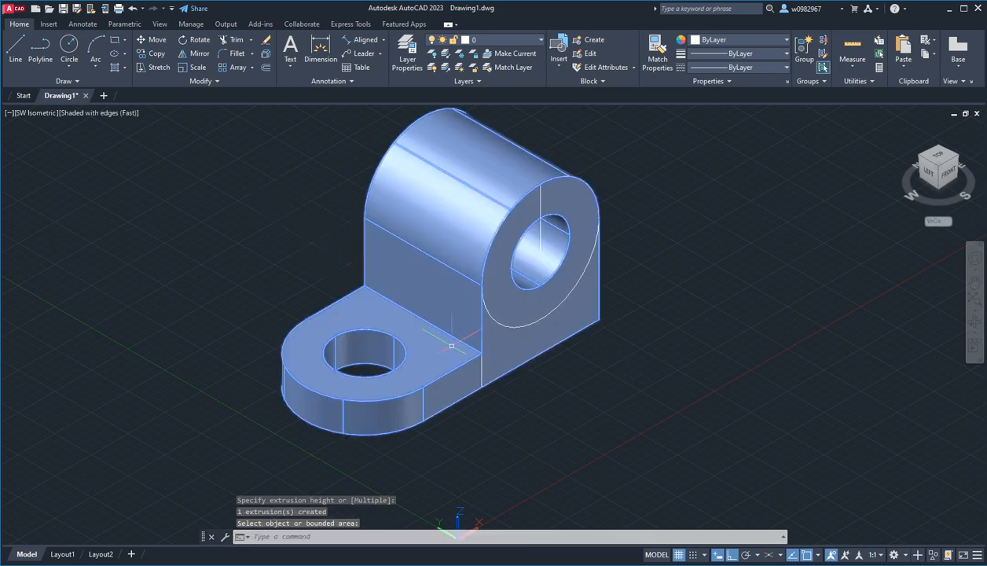
key(Escape)
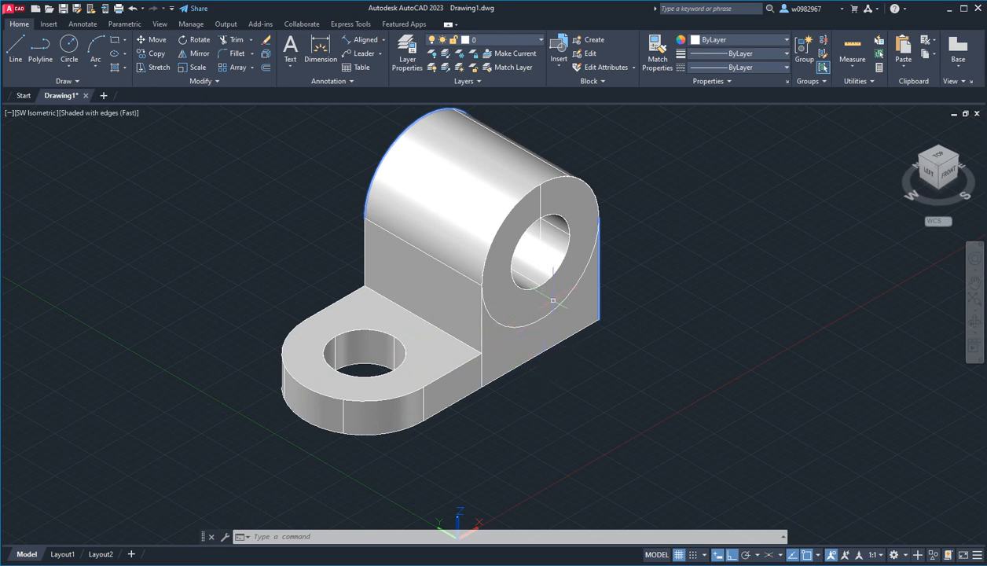
text(sl)
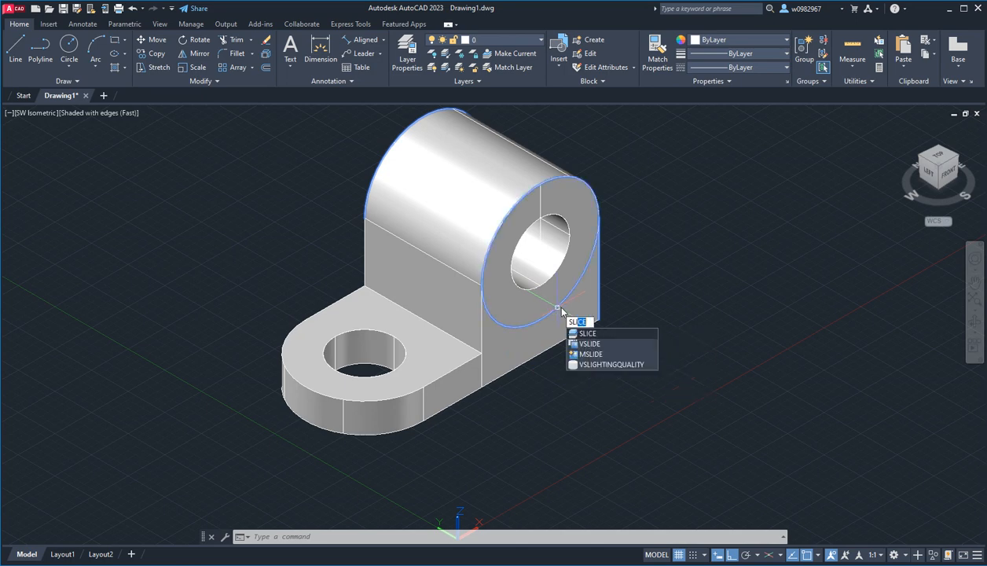
key(Return)
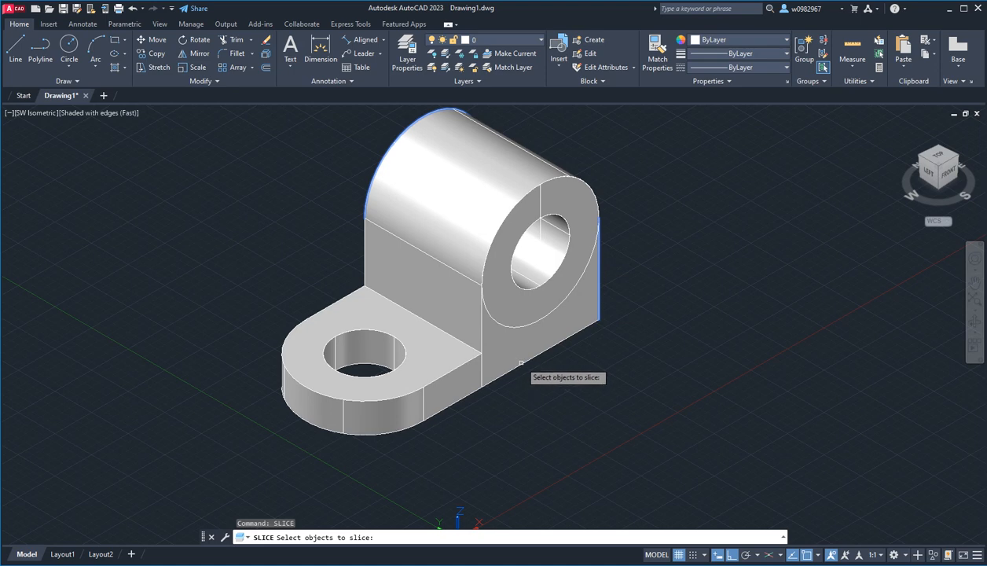
key(Escape)
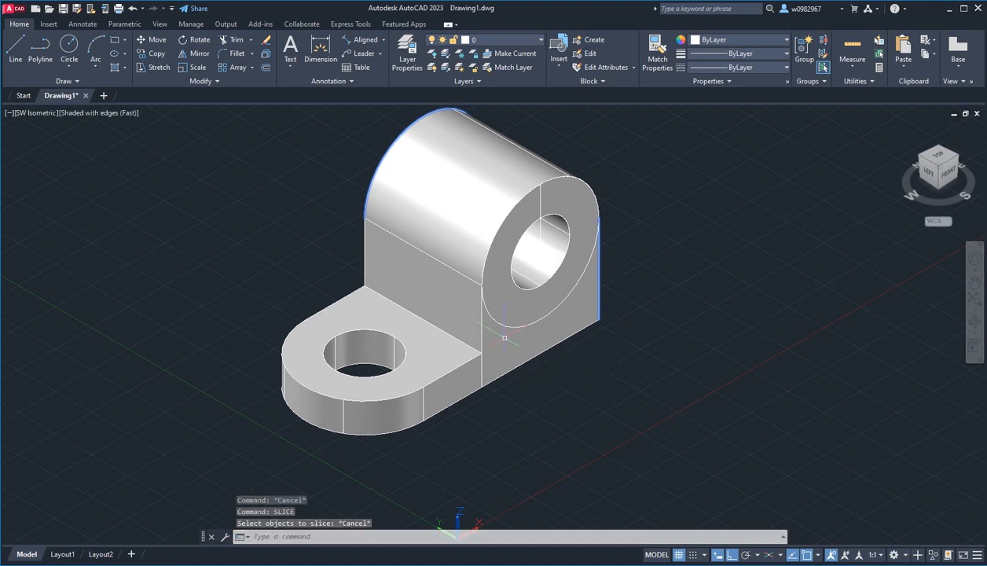
Slice the bracket with a vertical plane through the front hole's centre and the midpoint of the block's rear top arc, keeping both sides
text(s)
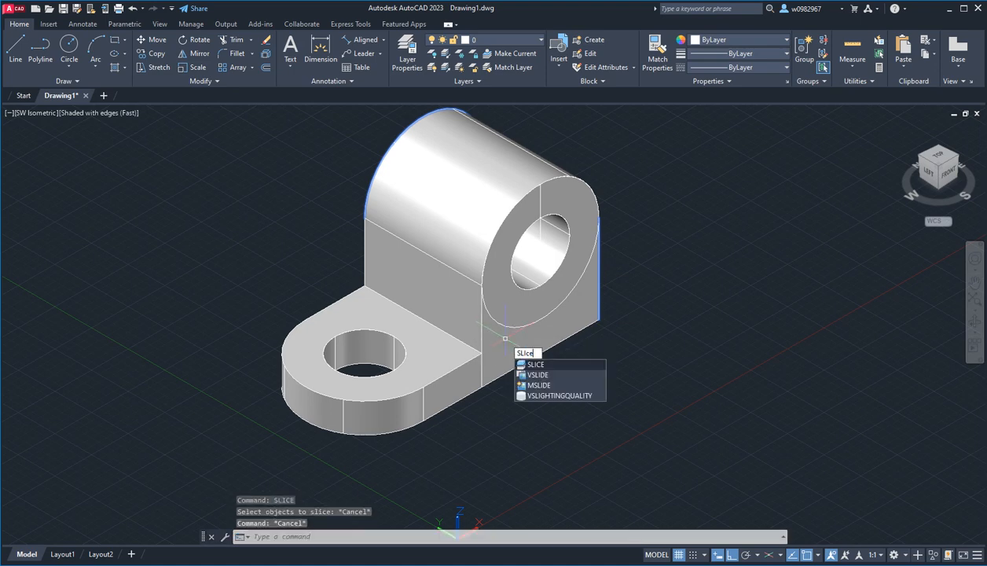
key(Return)
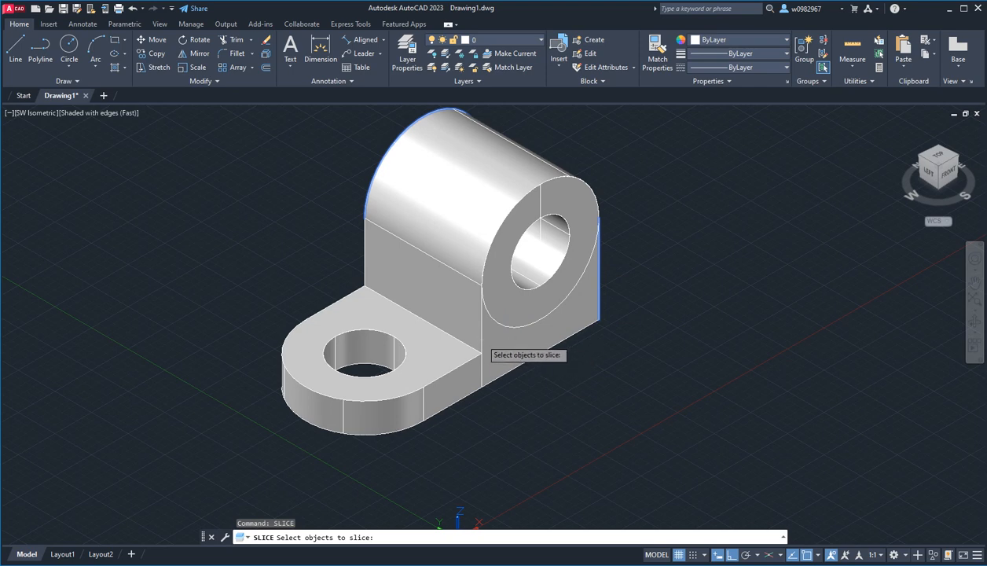
click(482, 338)
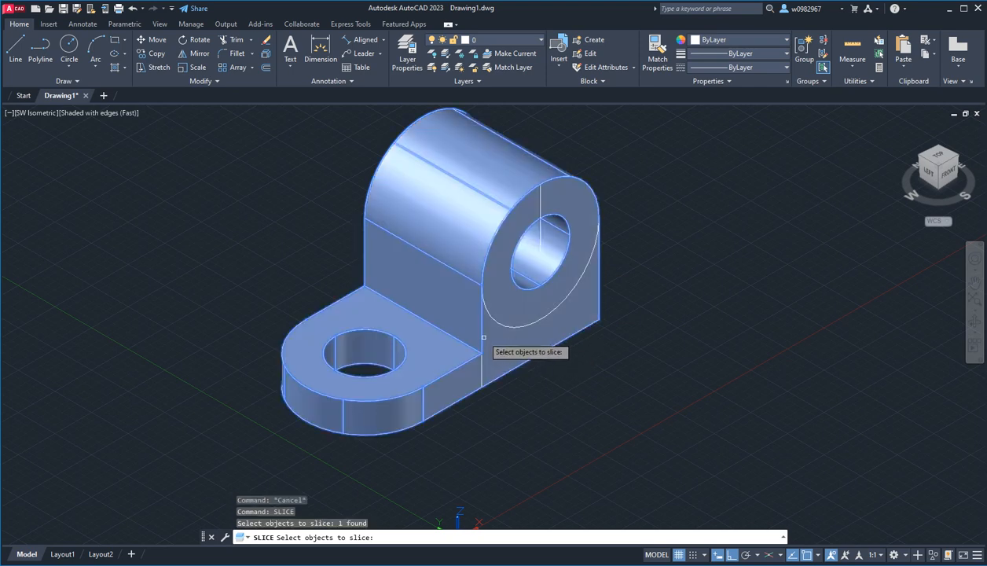
key(Return)
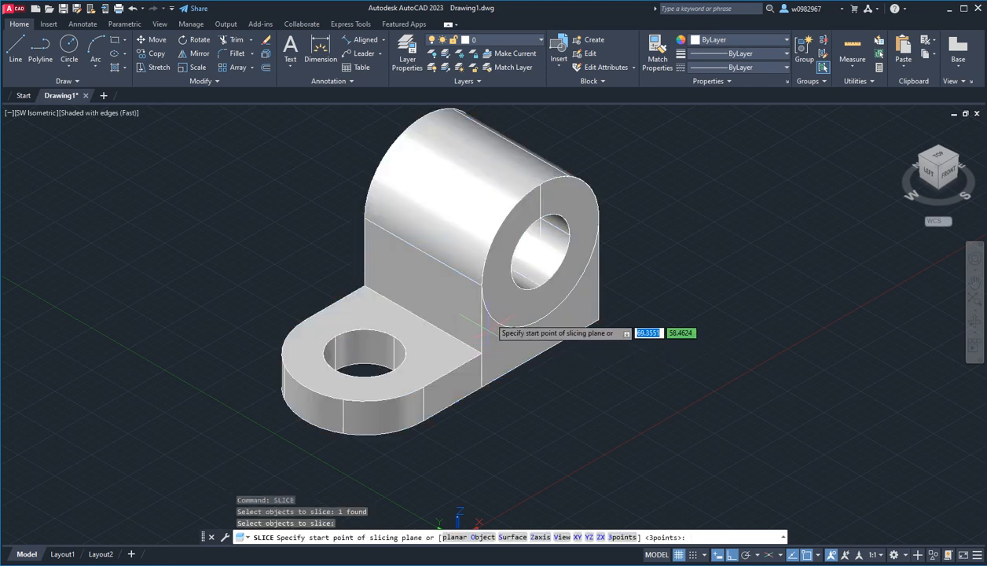
click(541, 250)
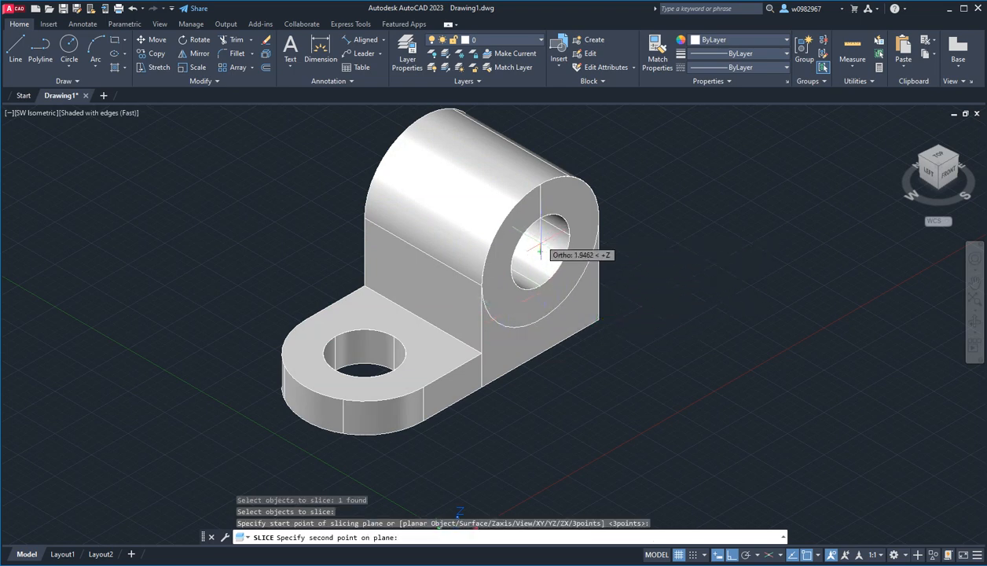
click(540, 183)
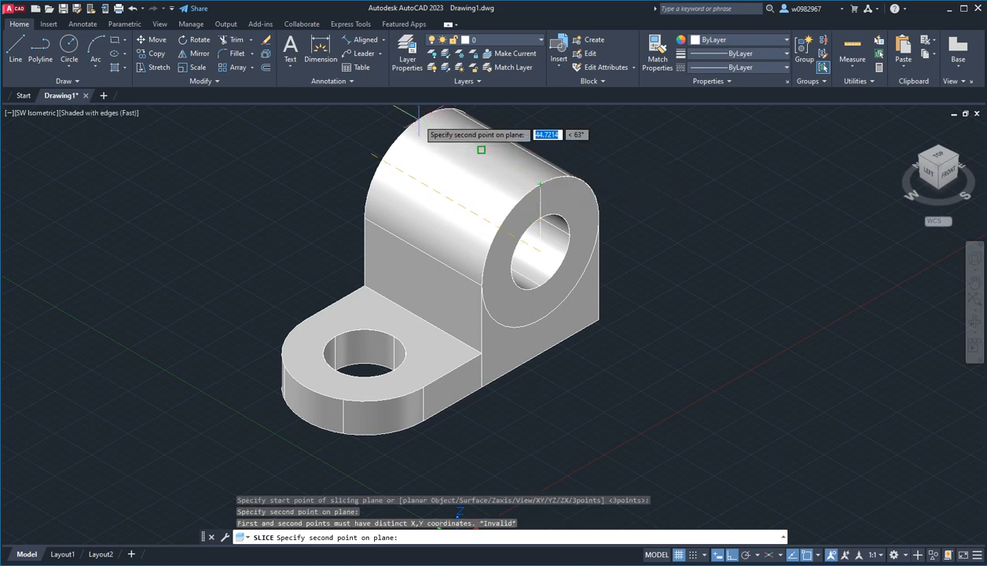
text(mid)
key(Return)
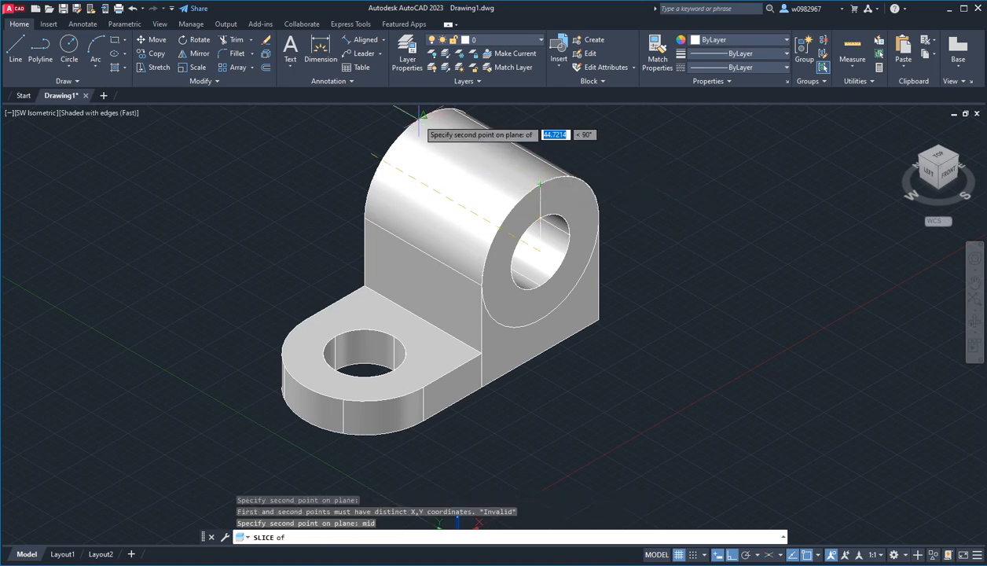
click(423, 117)
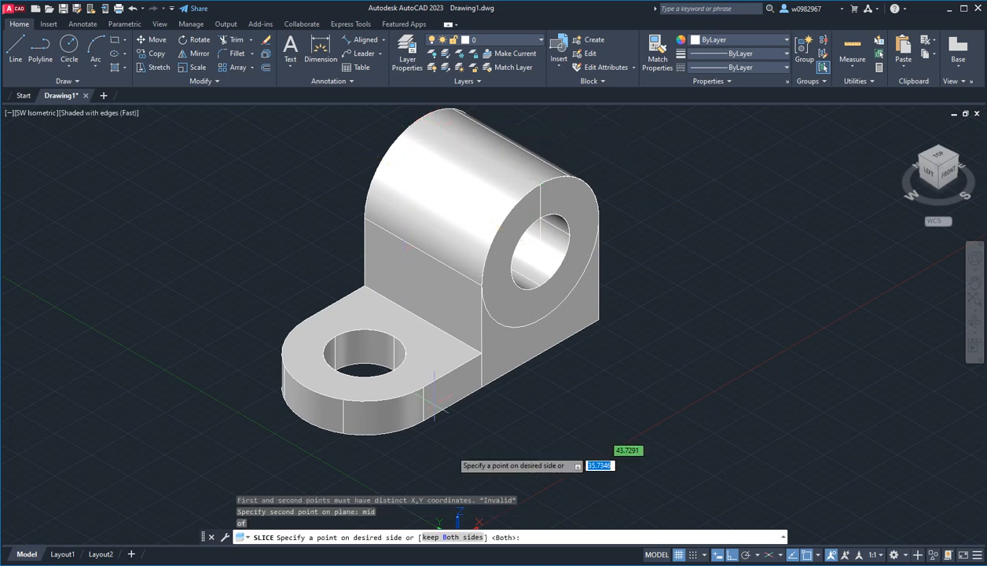
click(453, 537)
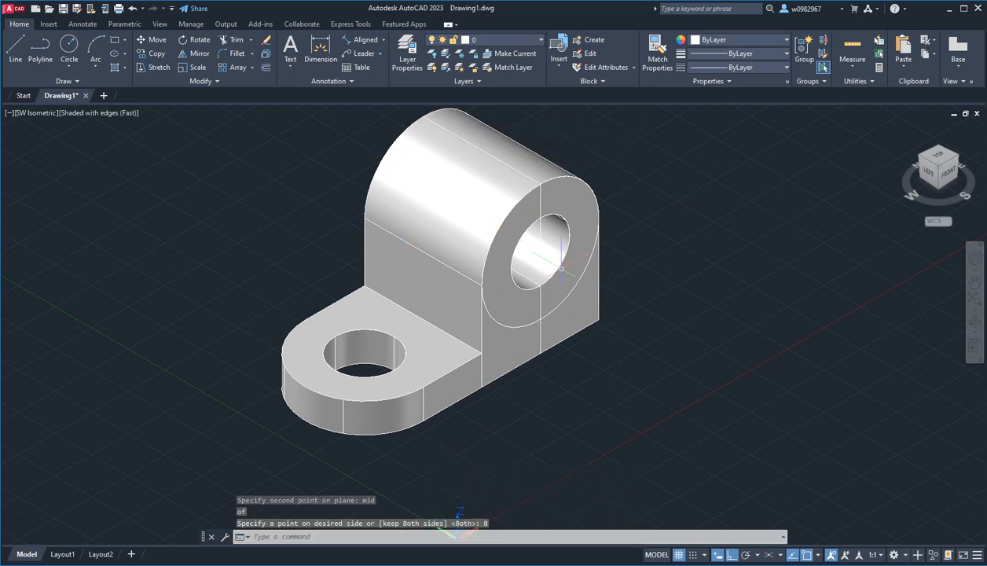
Erase the sliced half of the block that has no base plate
text(e)
key(Return)
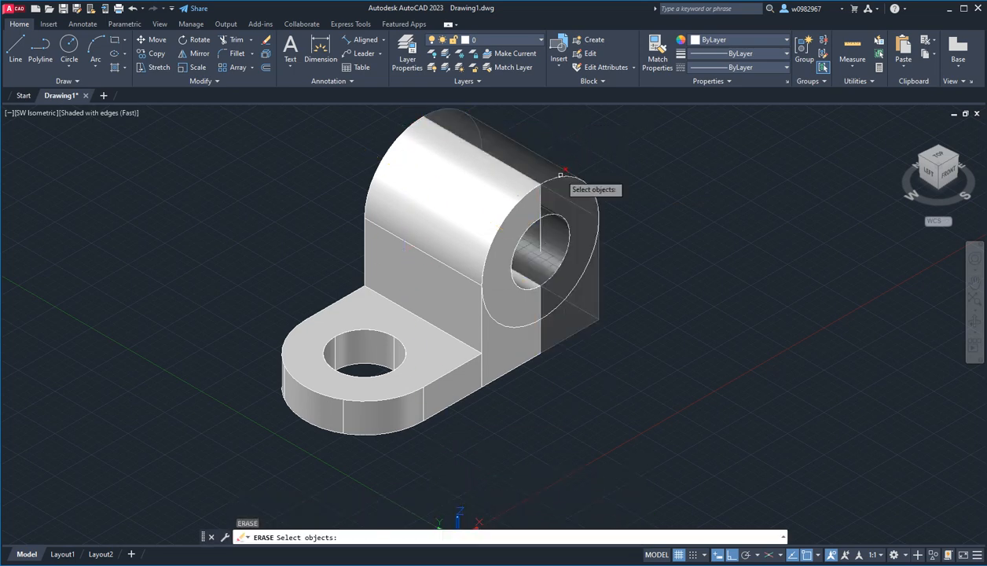
click(560, 175)
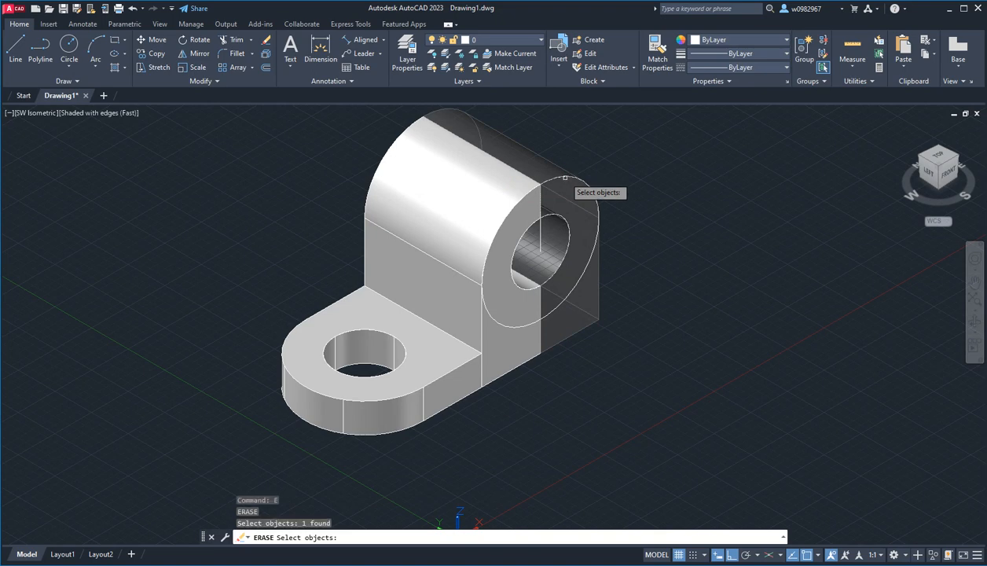
key(Return)
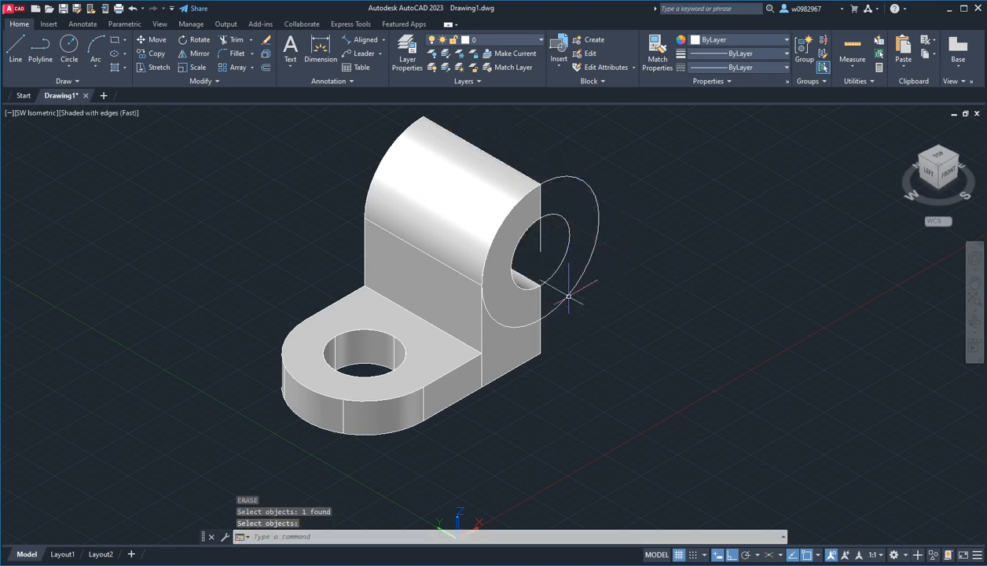
Mirror the remaining half across the cut plane, starting the mirror line at the cut's lower front corner, and keep the source object
text(mi)
key(Return)
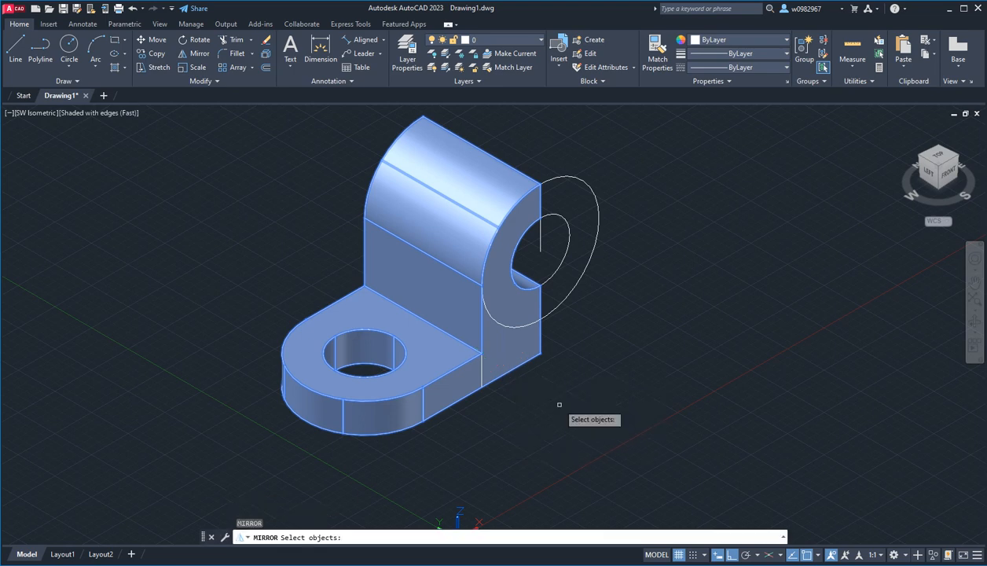
click(518, 361)
key(Return)
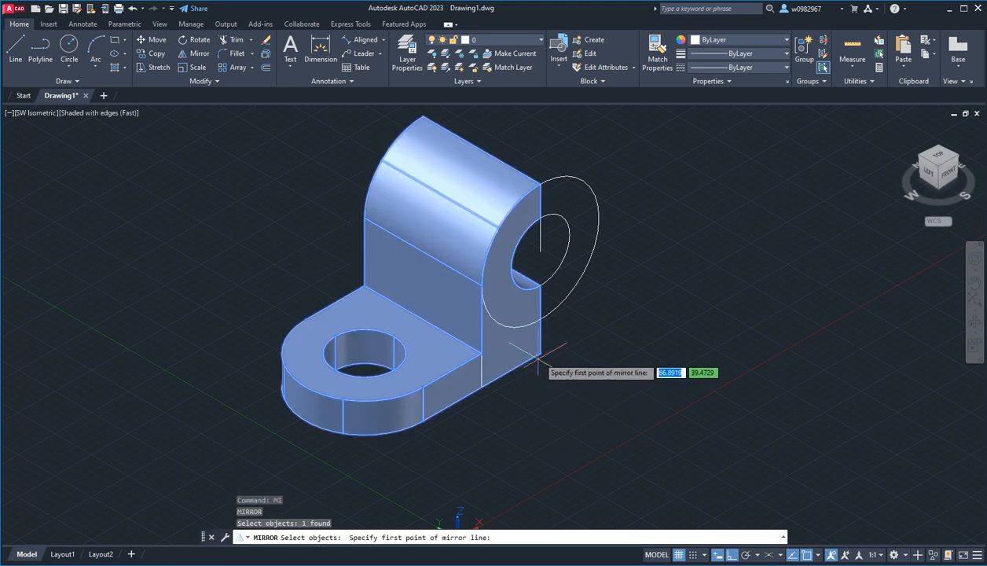
click(541, 352)
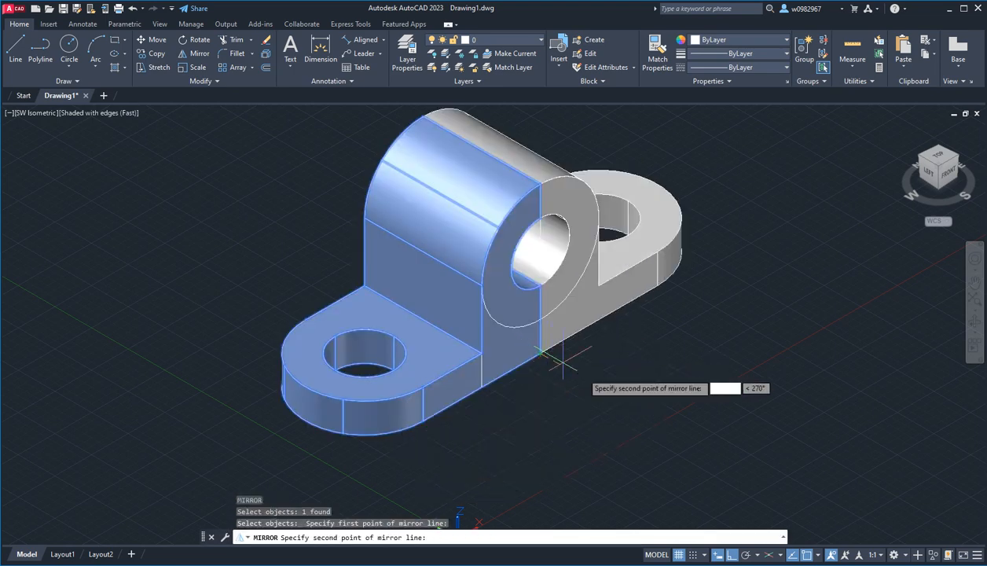
click(683, 433)
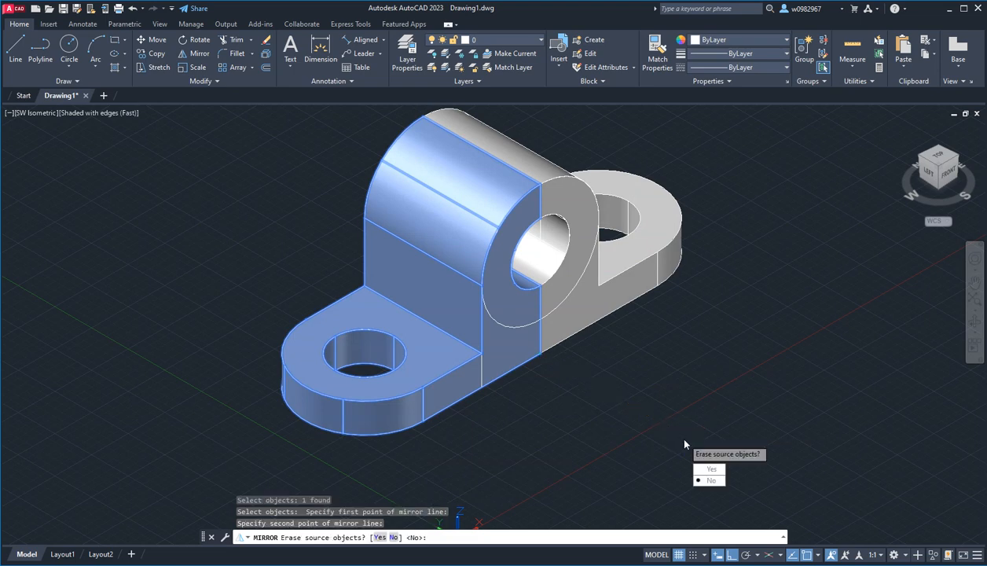
click(713, 482)
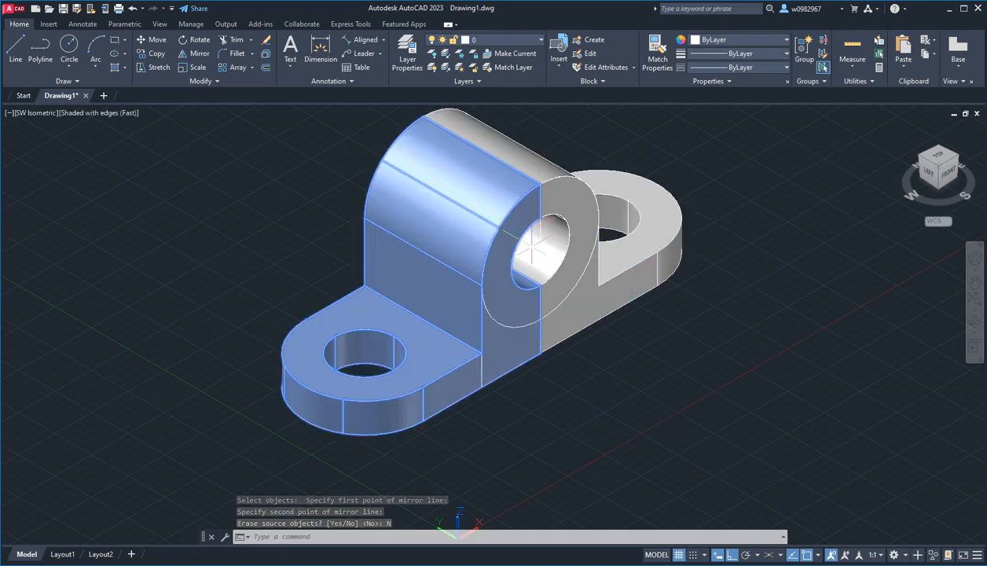
Union the original half and its mirrored copy into one solid
text(union)
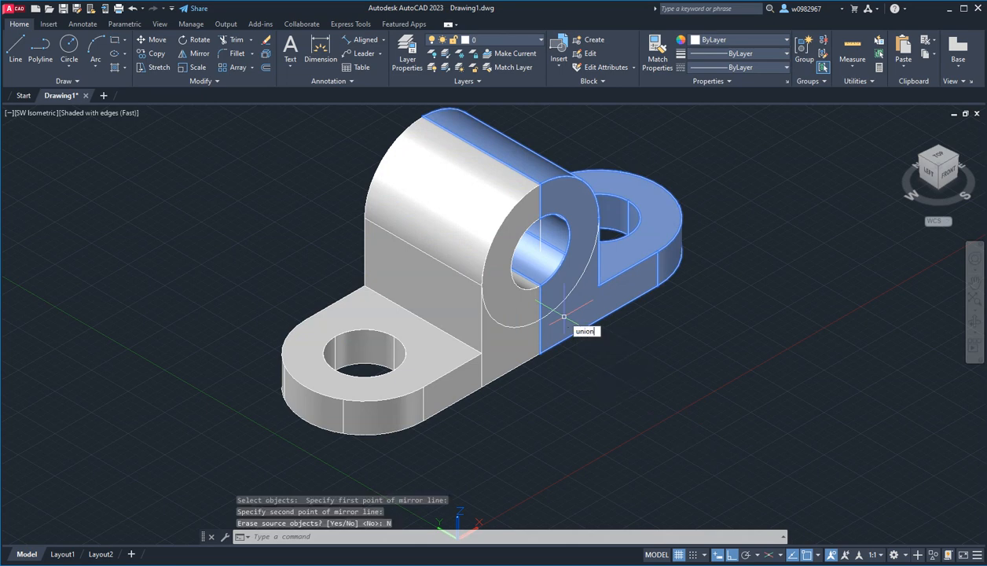
key(Return)
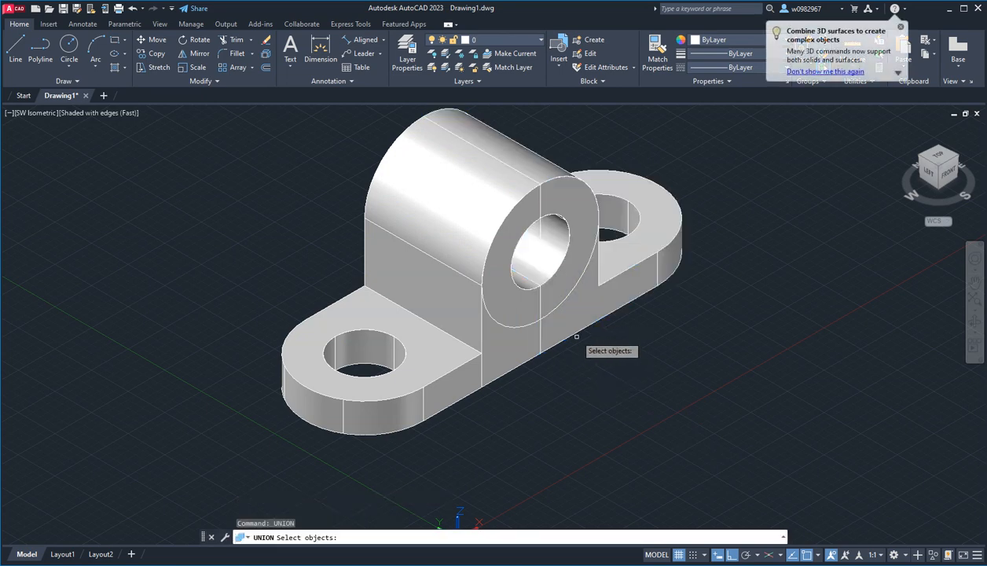
click(578, 332)
click(526, 360)
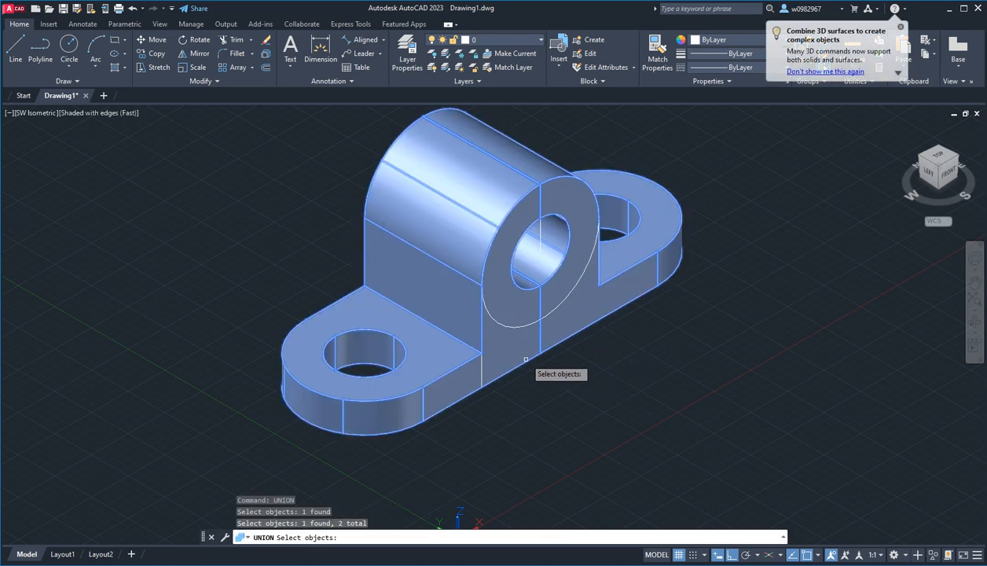
key(Return)
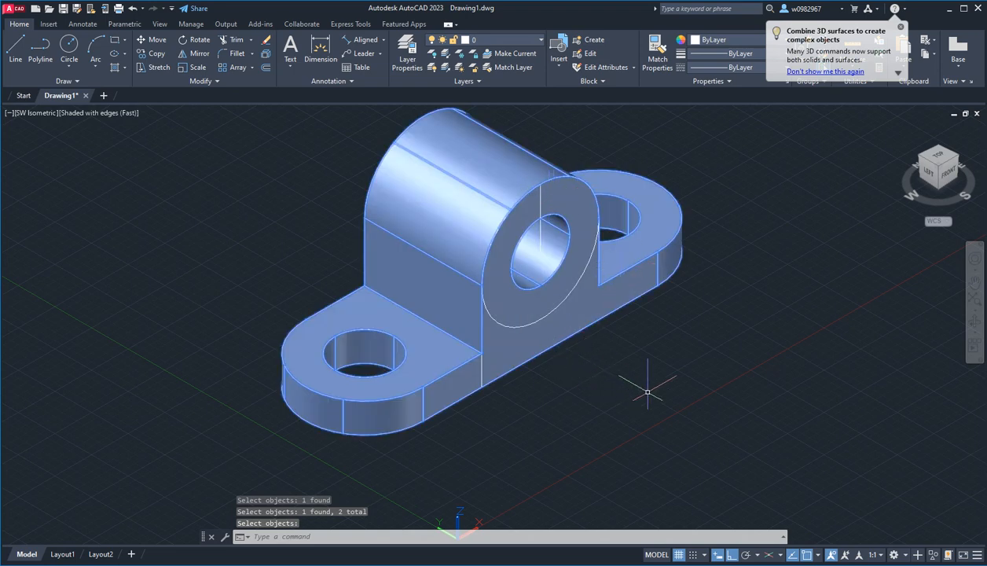
Change the united bracket's colour to blue and clear the selection
click(618, 272)
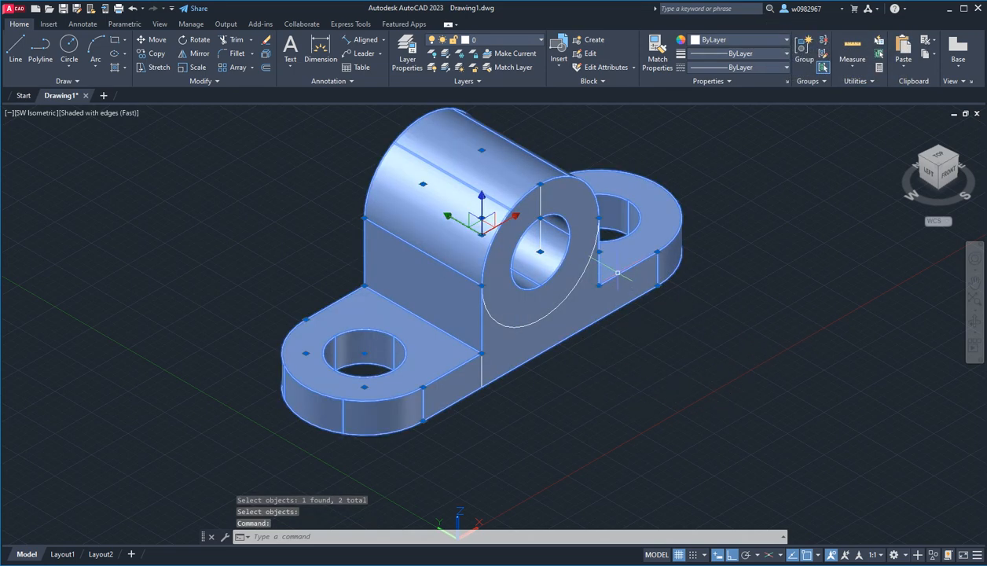
click(718, 42)
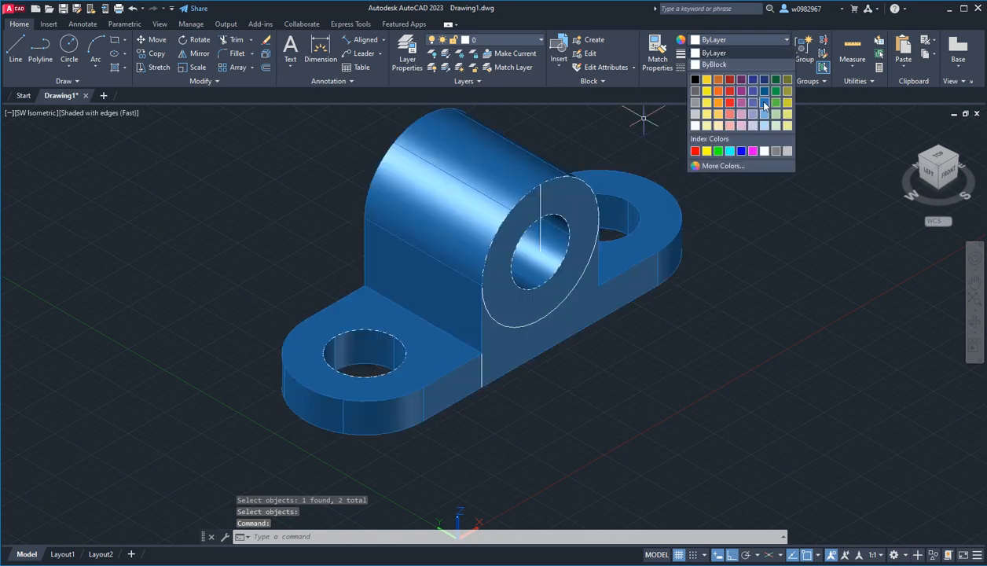
click(754, 103)
key(Escape)
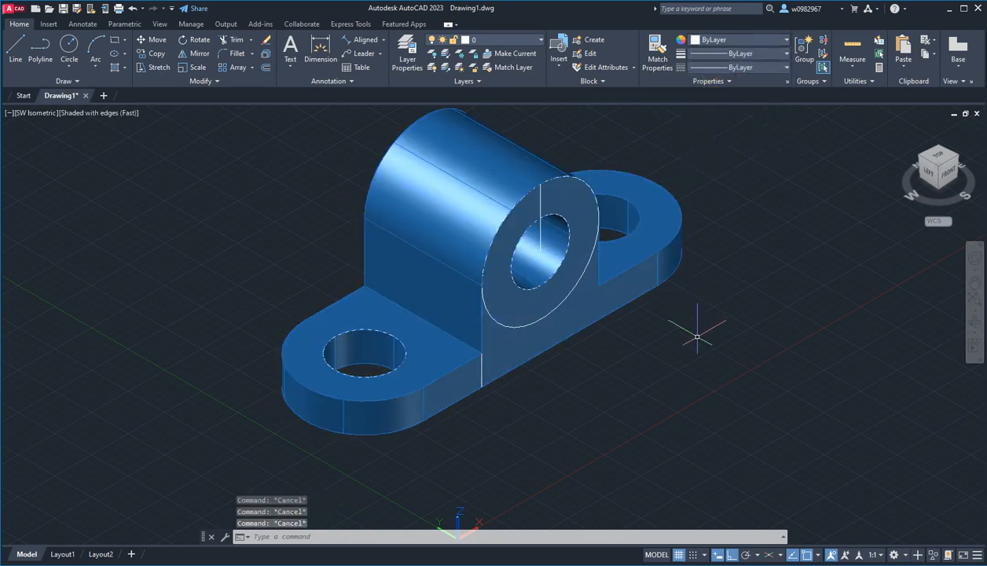
scroll(695, 334, down, 3)
middle_drag(695, 335, 485, 340)
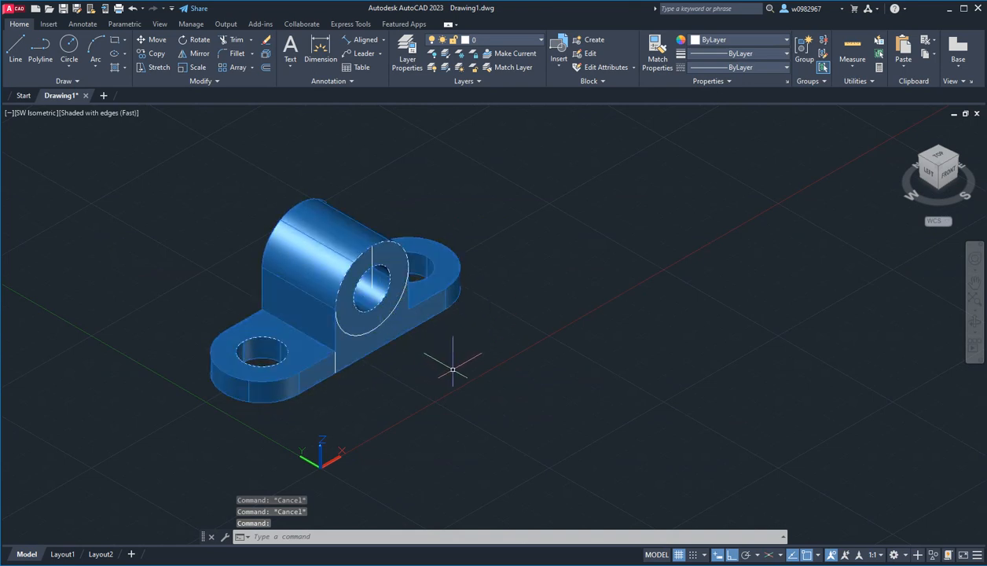
text(m)
key(Return)
click(397, 336)
key(Escape)
key(Escape)
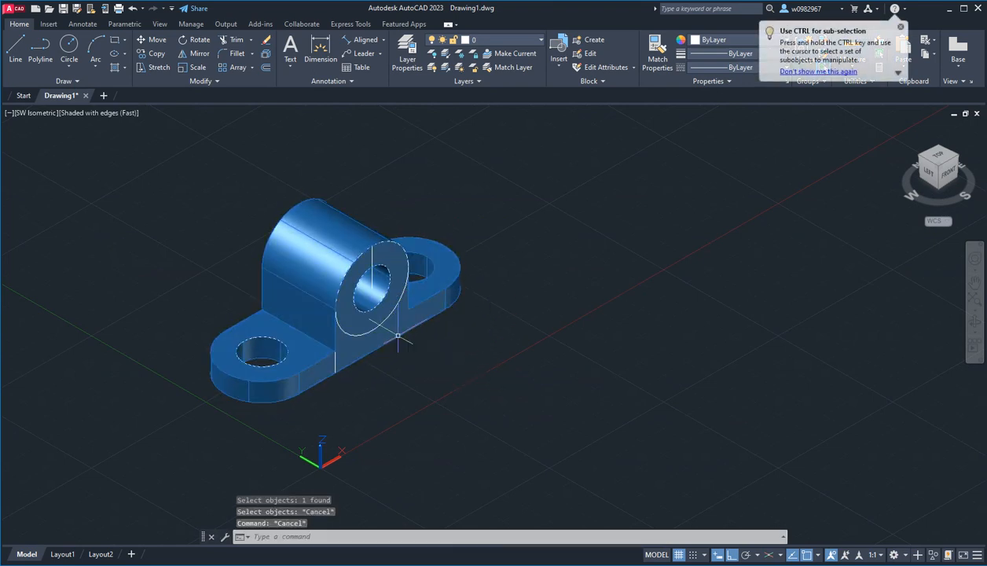
Copy the blue bracket solid to a free spot in front of the original, along the negative Y direction
text(copy)
key(Return)
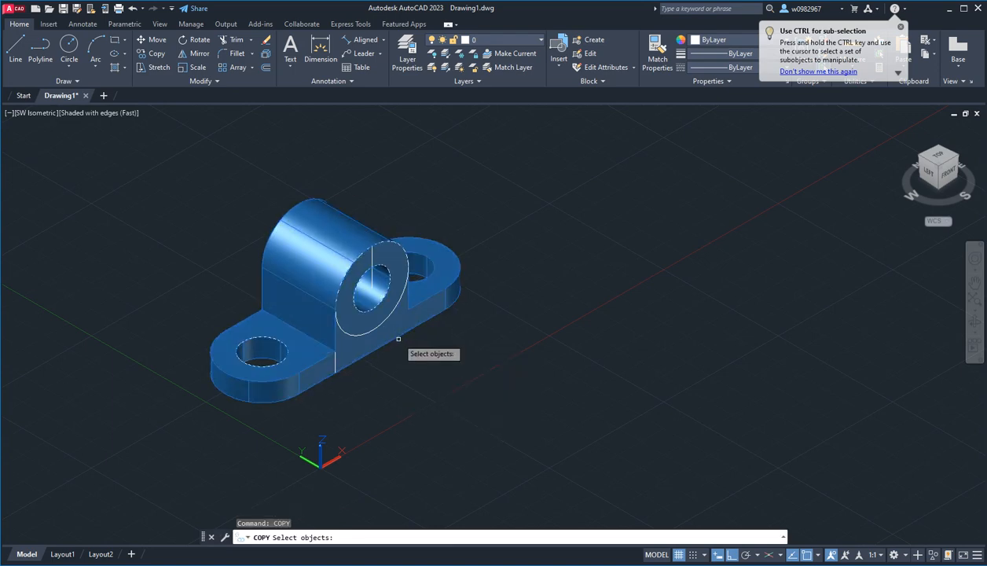
click(397, 339)
key(Return)
click(411, 359)
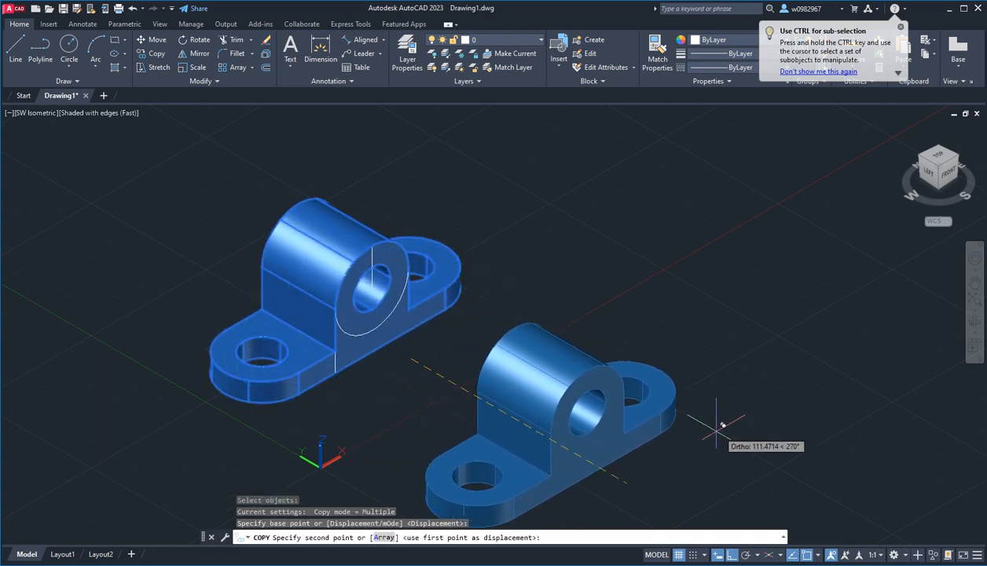
click(689, 400)
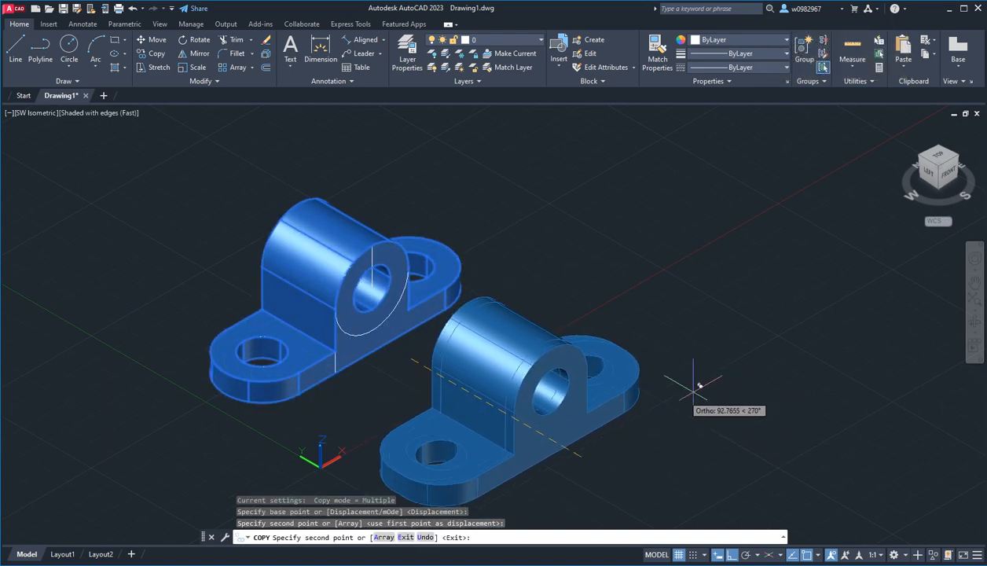
key(Escape)
Move the copied bracket along the positive X direction so it stands clear beside the original
text(m)
key(Return)
click(633, 407)
key(Return)
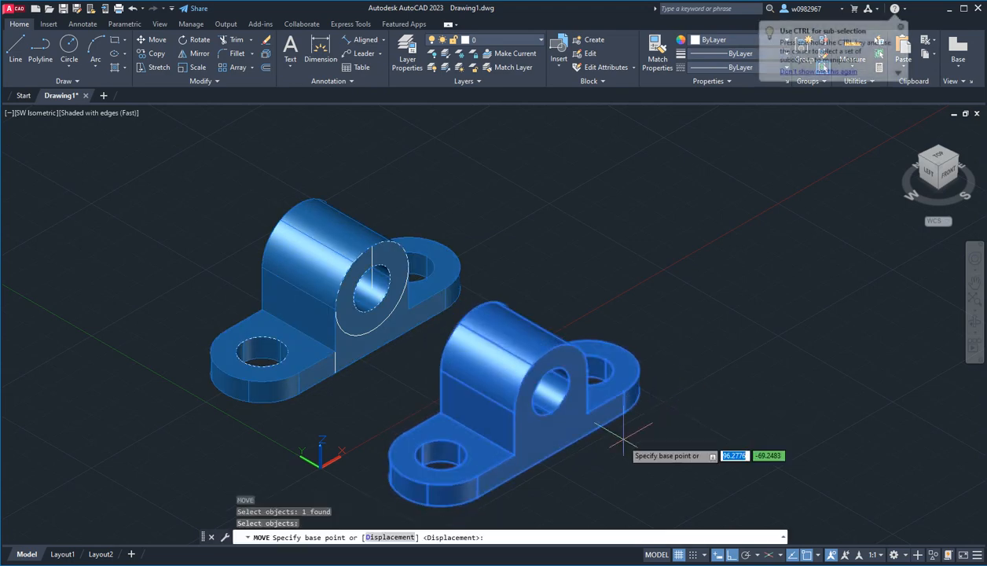
click(622, 445)
click(813, 346)
key(Escape)
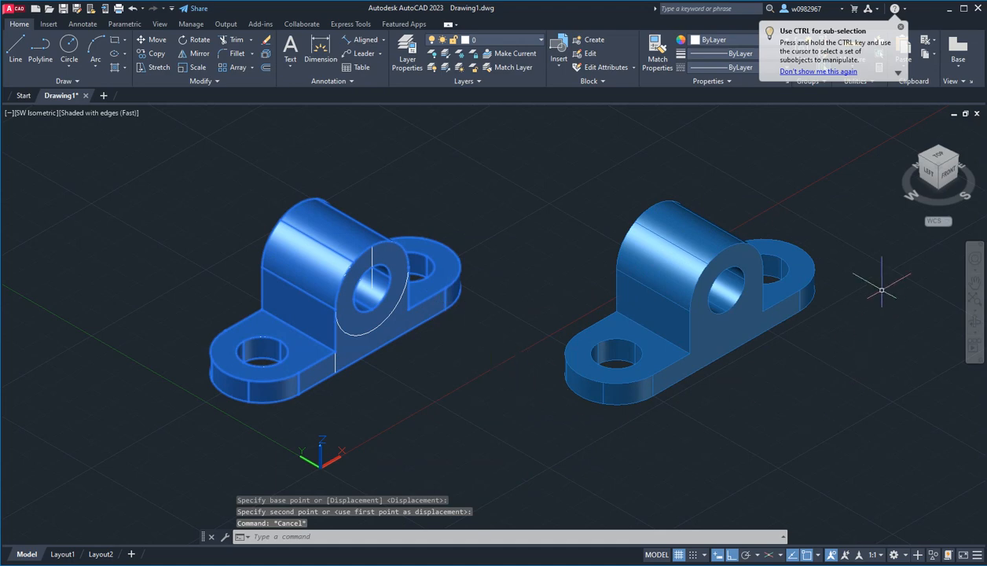
Switch to Snipping Tool to compare the reference drawing with the copied bracket
click(3, 322)
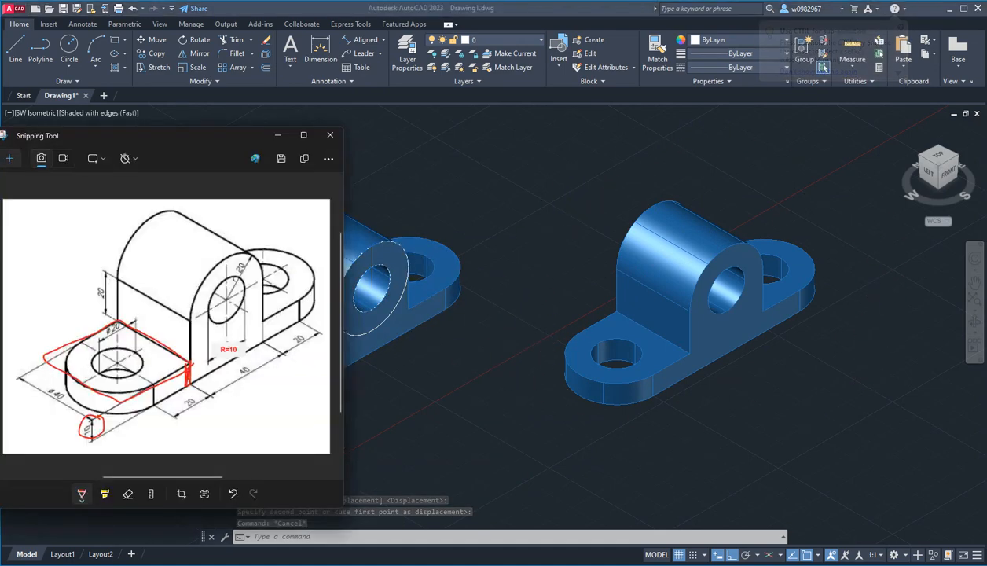